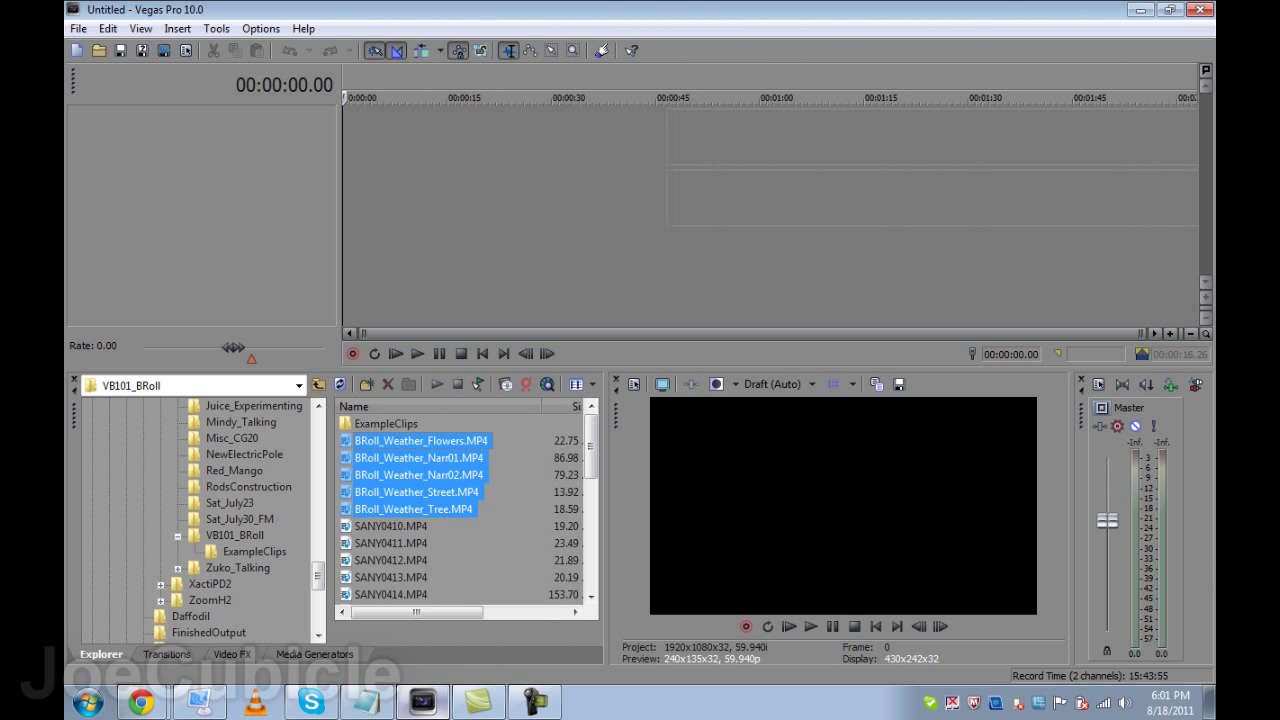
Place the five selected BRoll_Weather clips end to end on the timeline, starting at about 00:00:47
left_click_drag(674, 138, 669, 138)
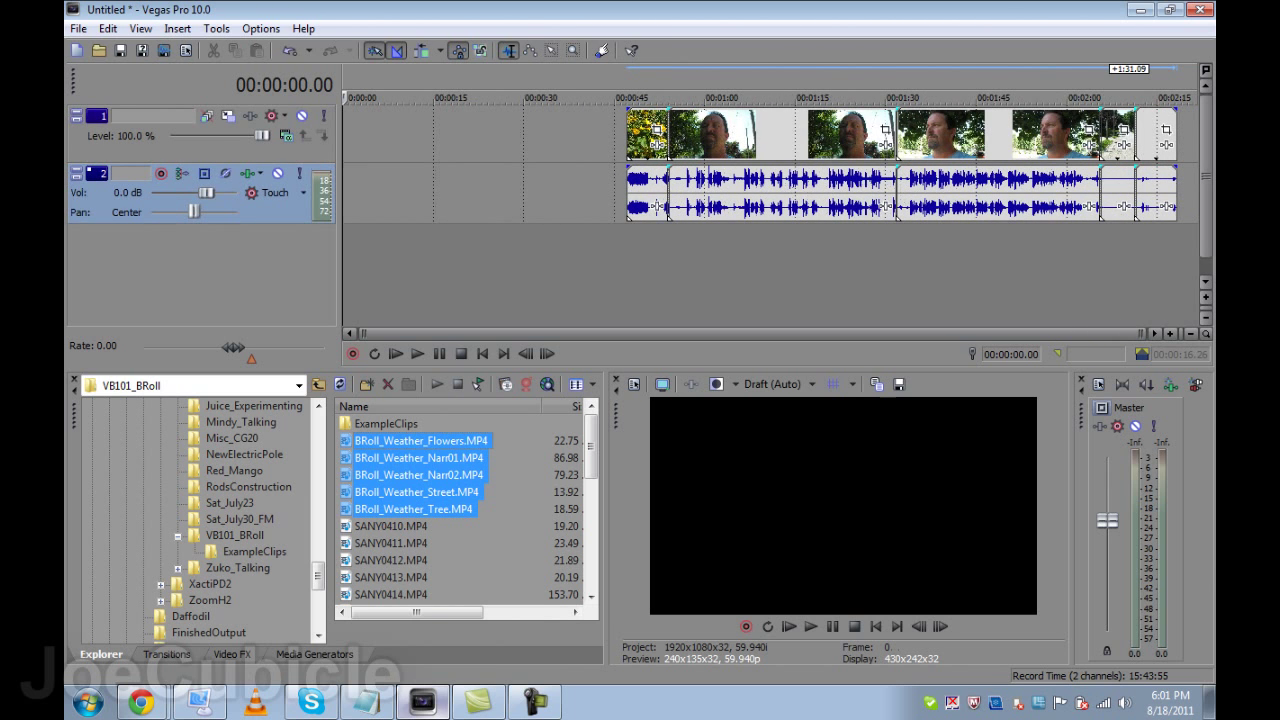
left_click(904, 268)
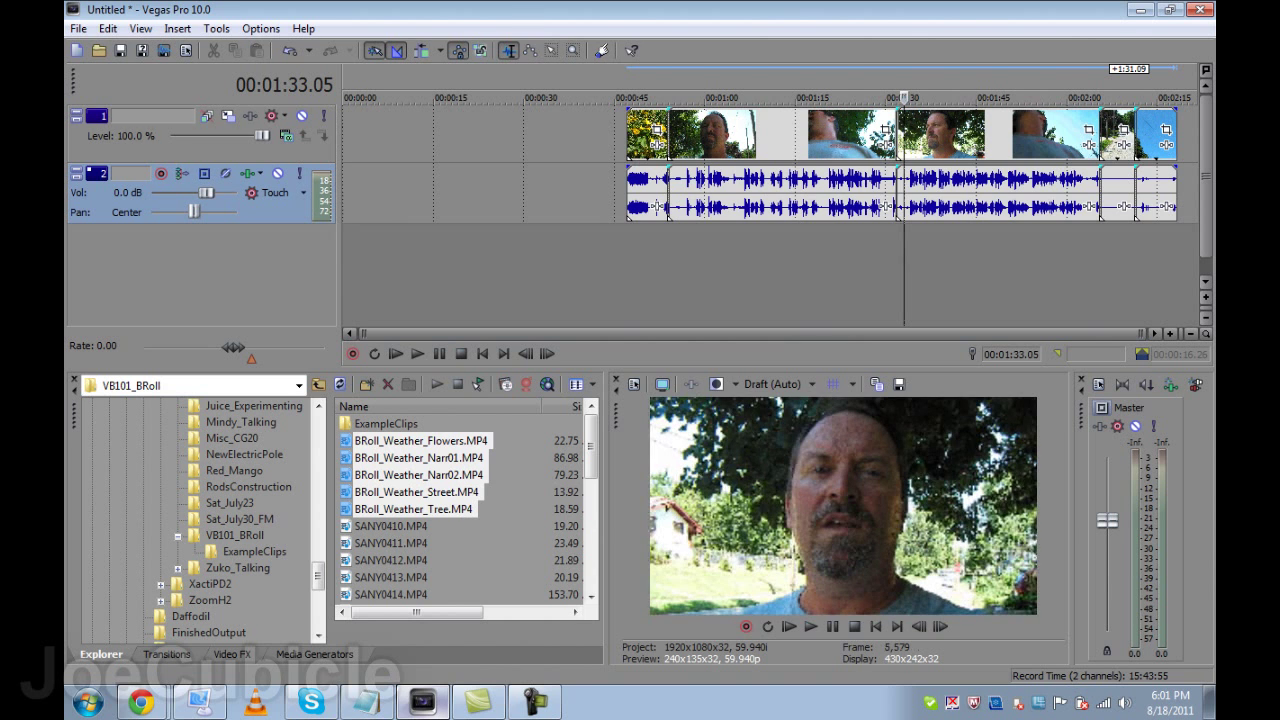
Move the flowers, tree and street clips ahead of the two narration clips, with gaps between them, in the order tree, street, flowers
left_click_drag(647, 135, 561, 135)
left_click_drag(573, 206, 572, 206)
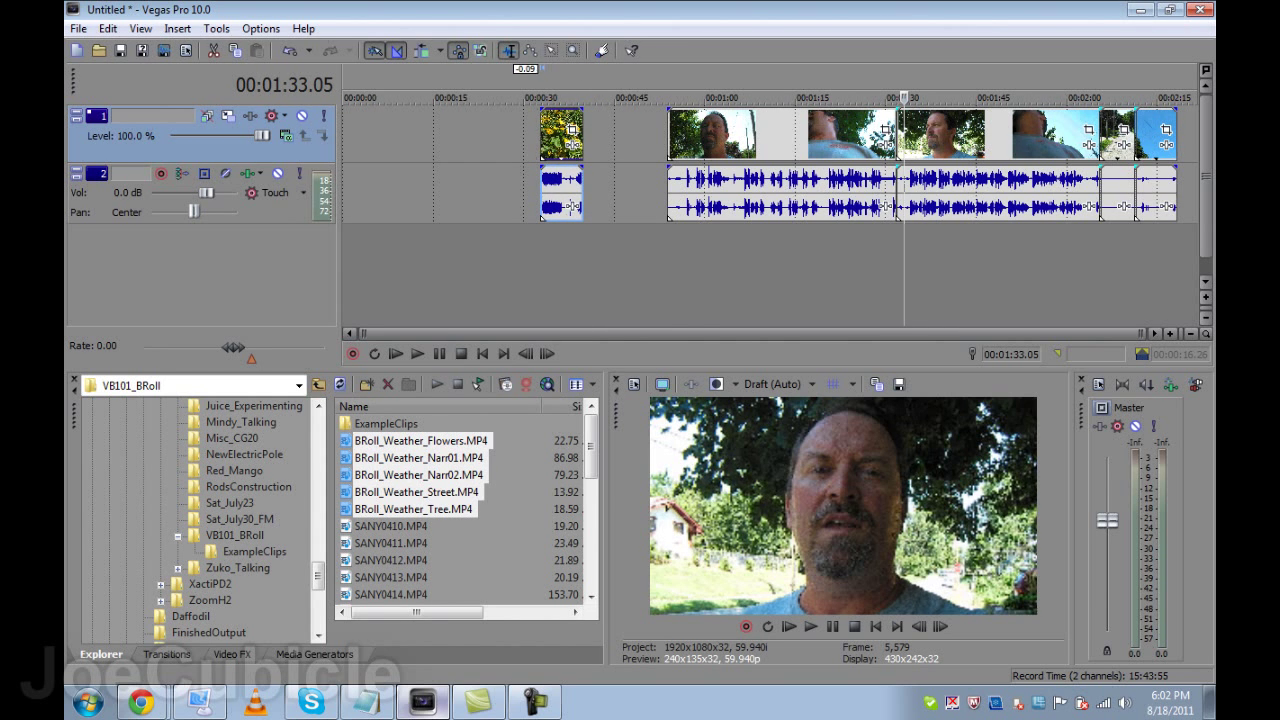
left_click(1148, 135)
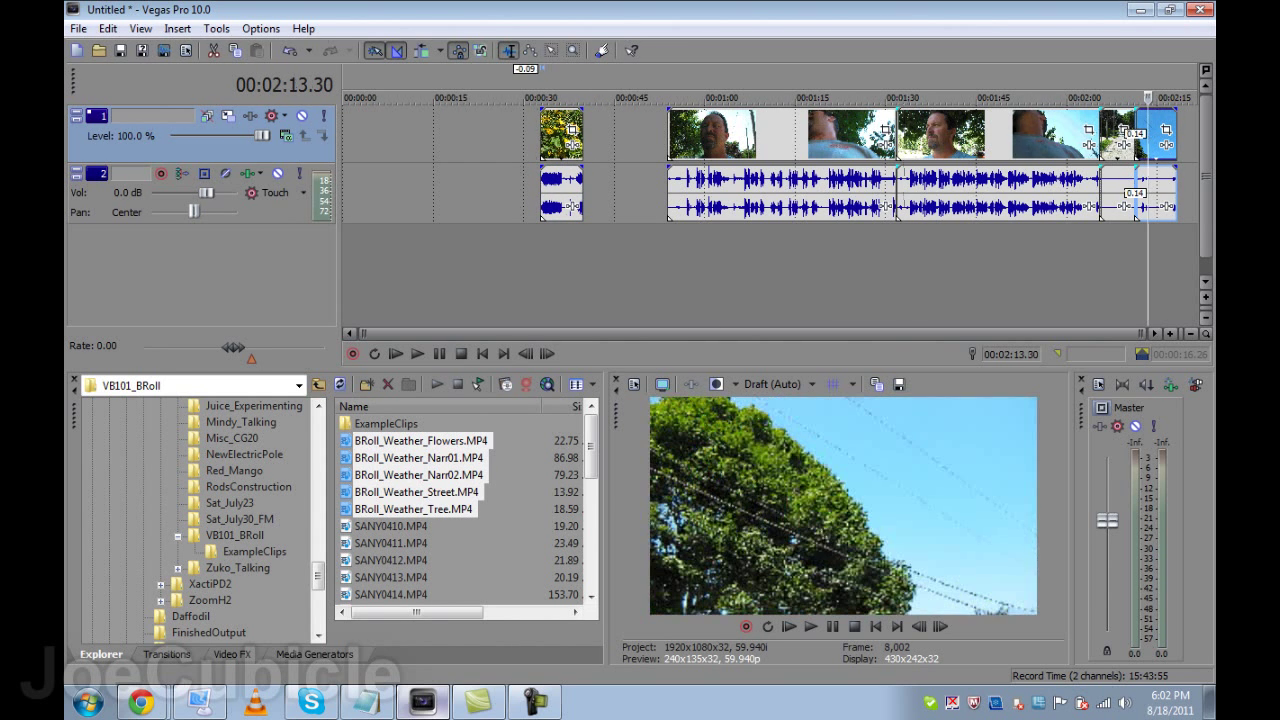
left_click_drag(1148, 135, 413, 135)
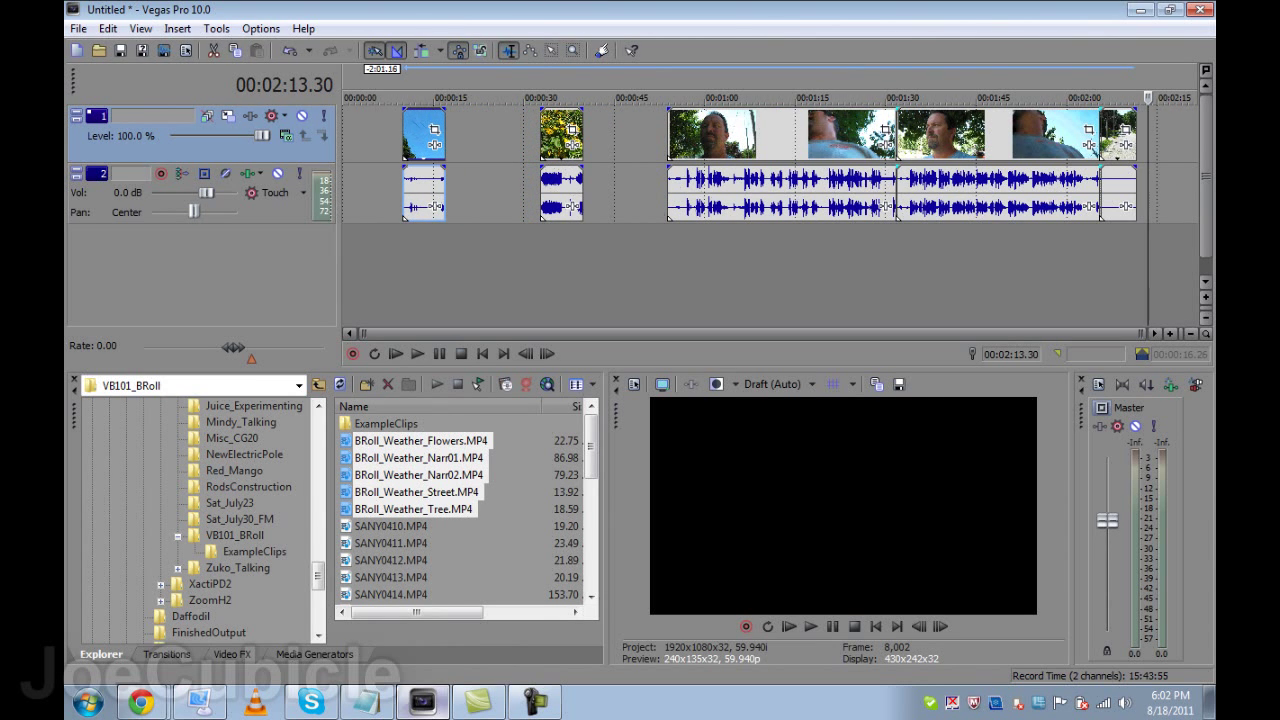
left_click(1110, 135)
left_click(1162, 135)
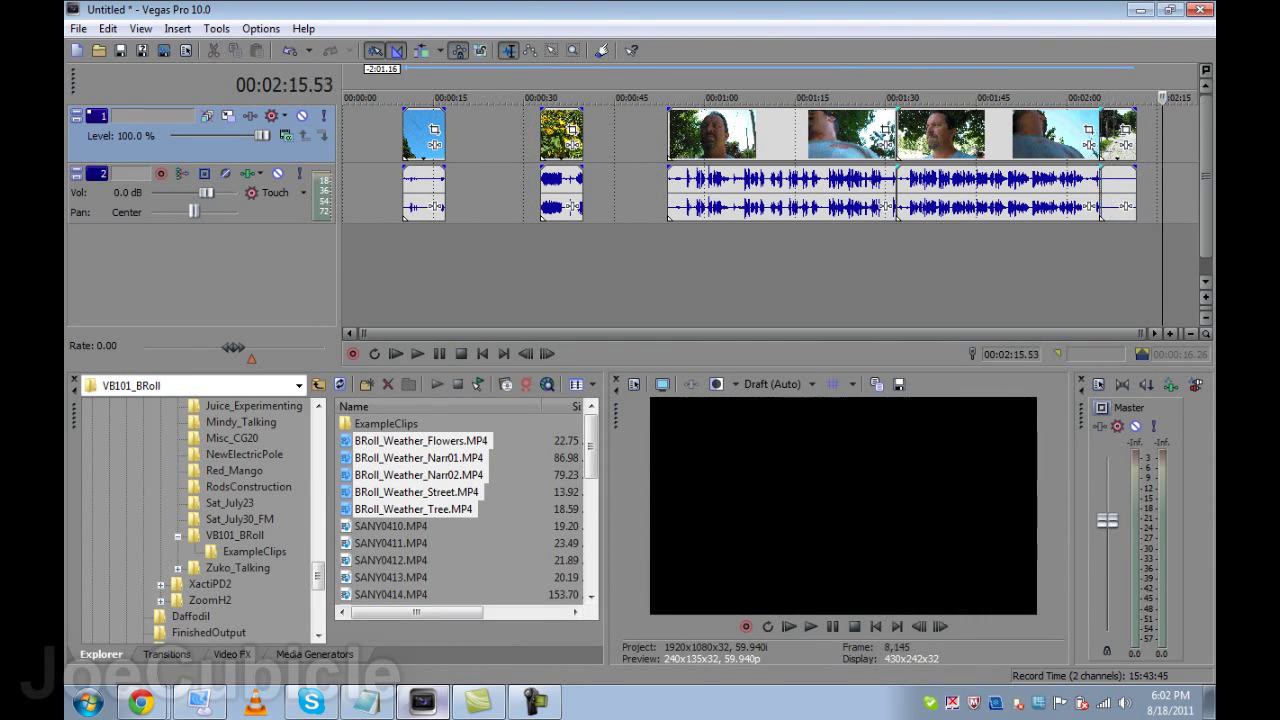
left_click_drag(1120, 135, 543, 135)
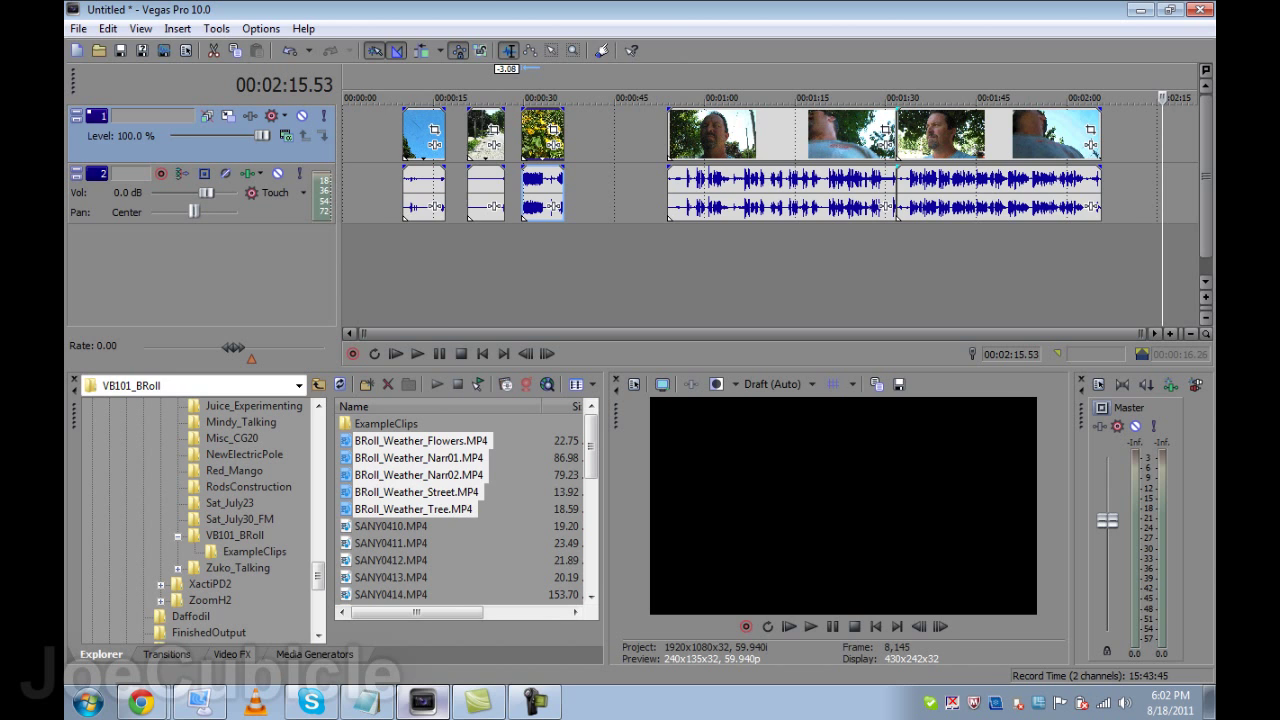
Delete the audio portions of the tree, street and flowers clips while keeping their video
left_click(426, 205)
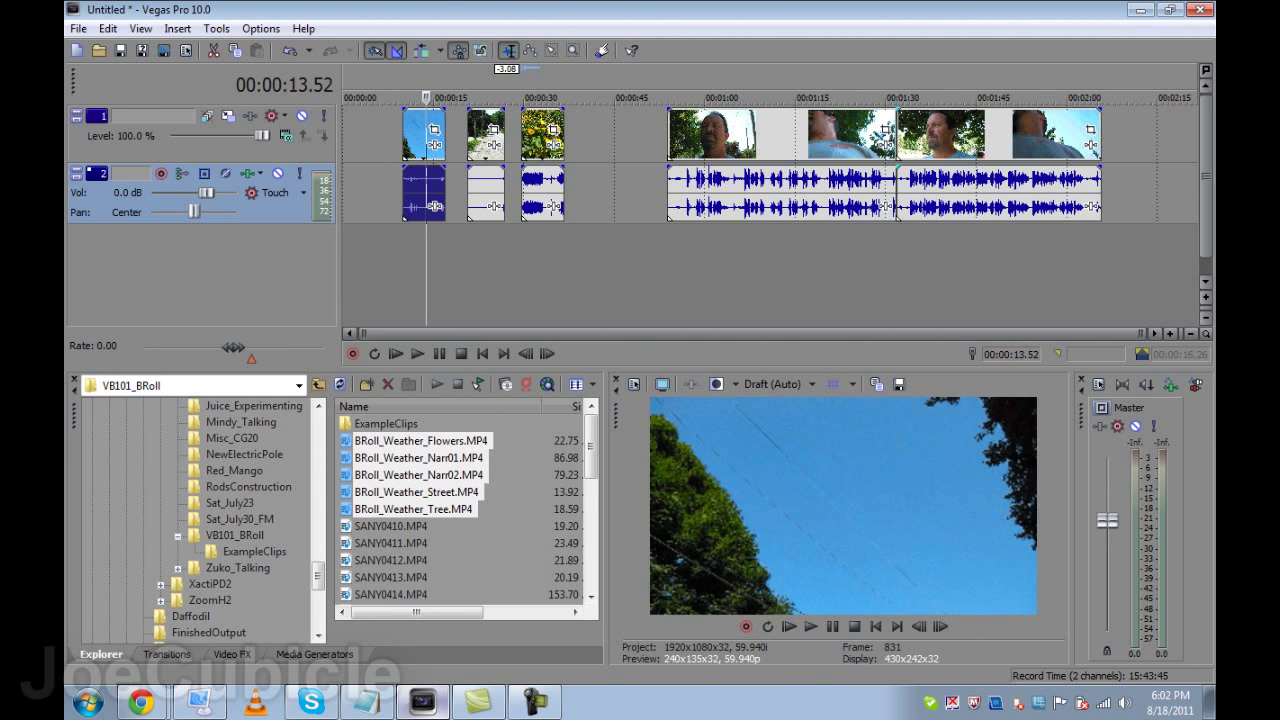
key("Delete")
left_click(495, 205)
key("Delete")
left_click(538, 205)
key("Delete")
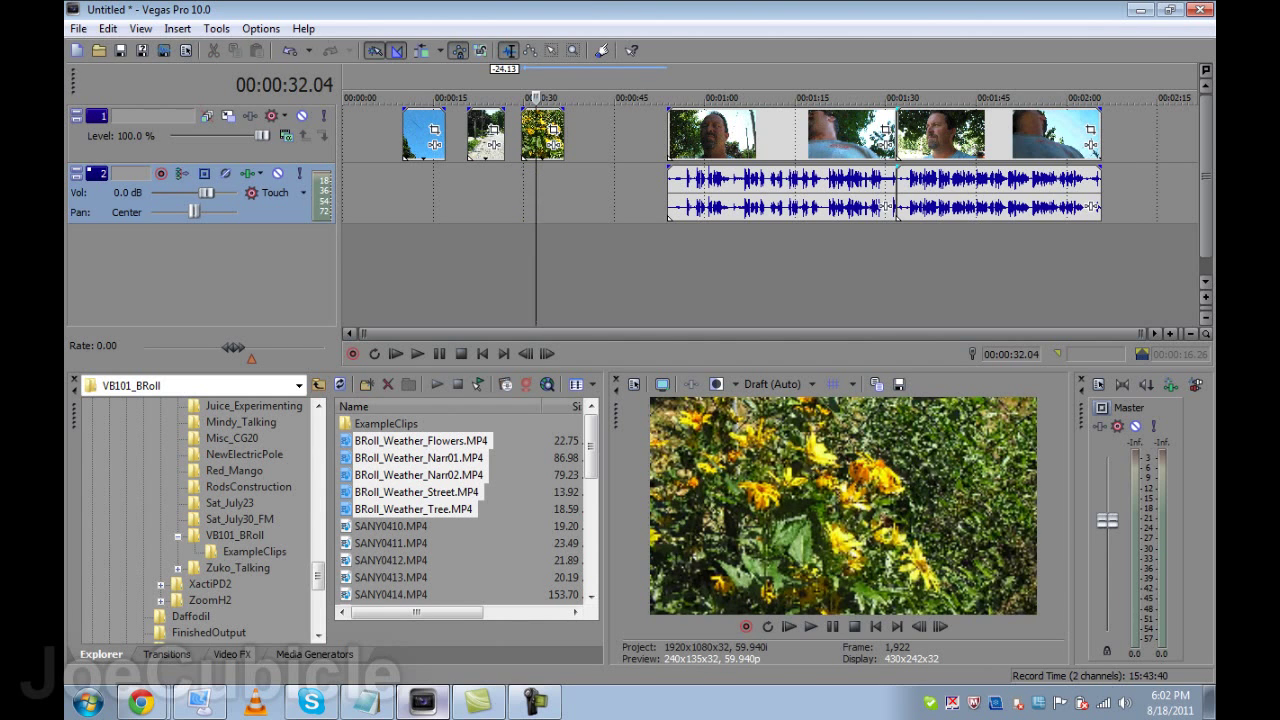
Move the first narration clip earlier to start at about 00:00:47, separating it from the second, and play through it
left_click_drag(772, 136, 732, 136)
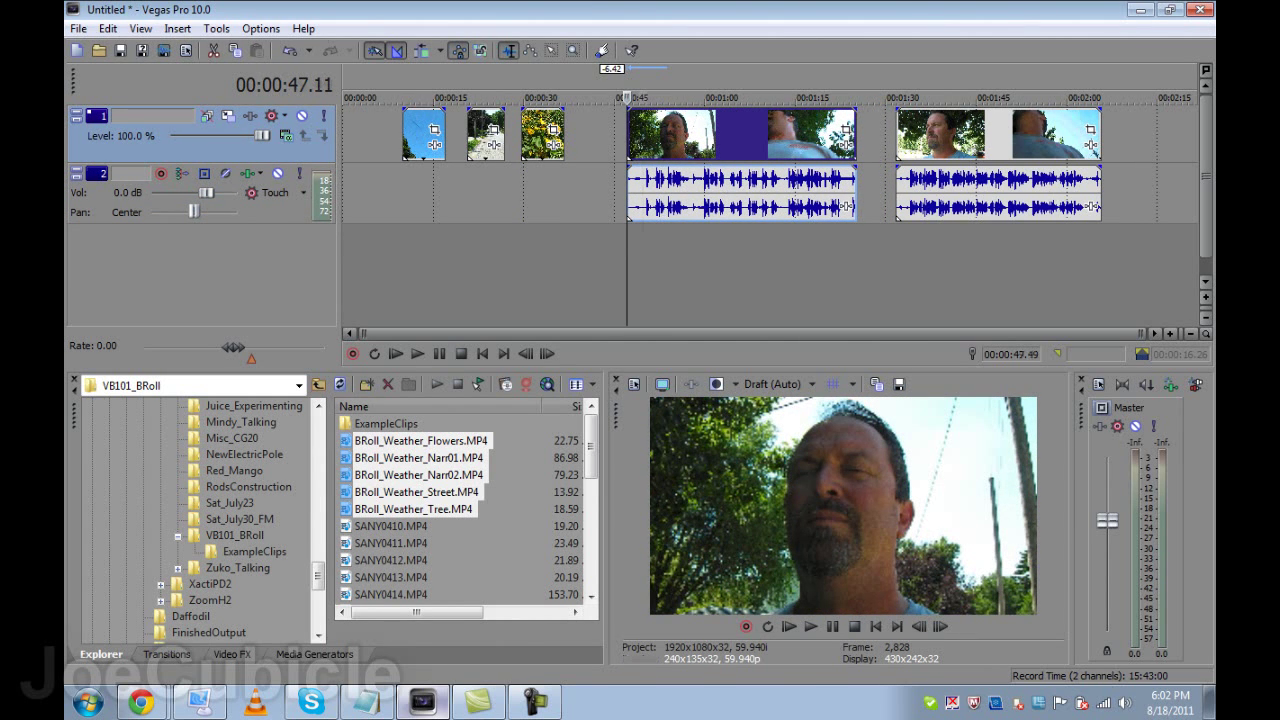
key("space")
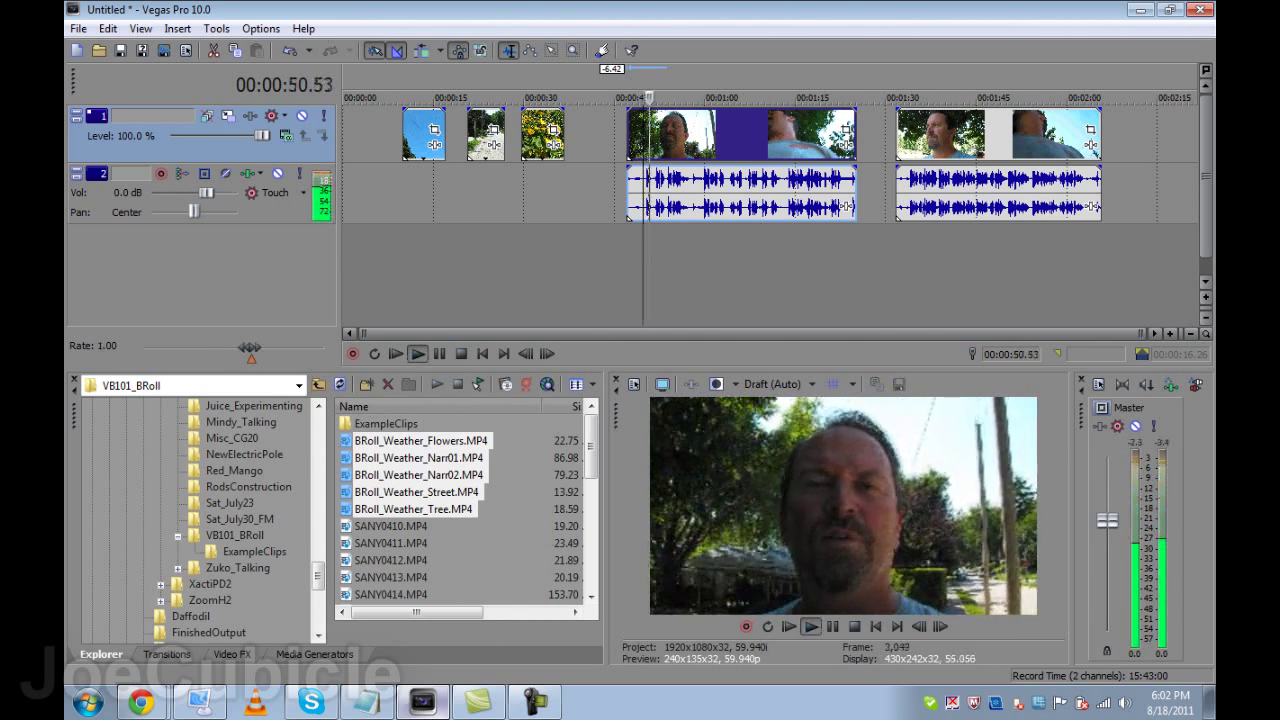
key("space")
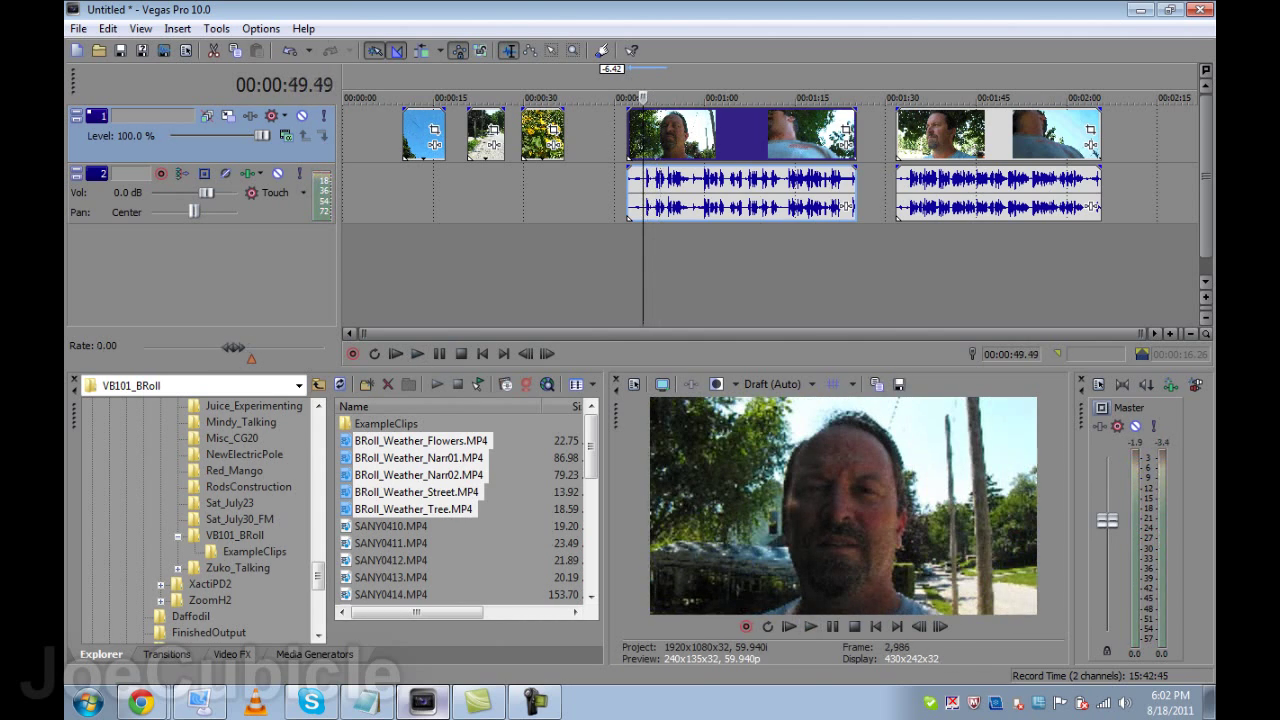
key("space")
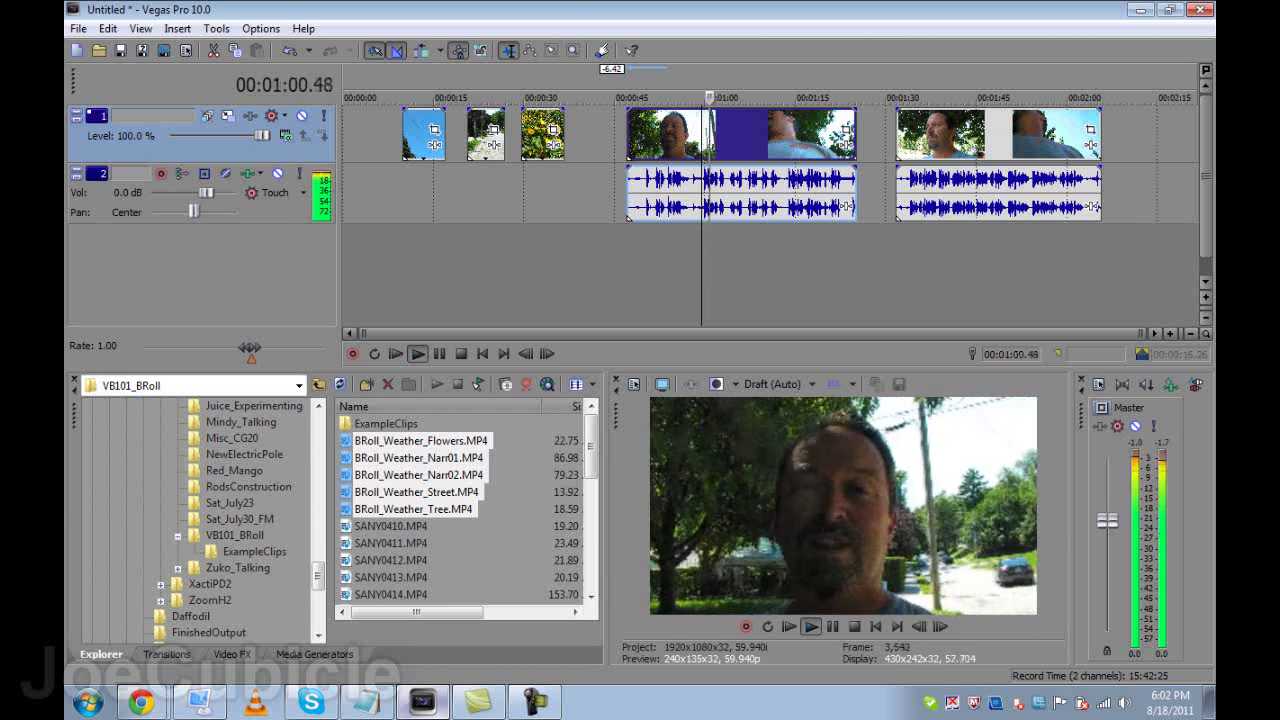
key("space")
Delete the second narration clip and trim the unneeded beginning off the remaining one
left_click_drag(943, 135, 1188, 135)
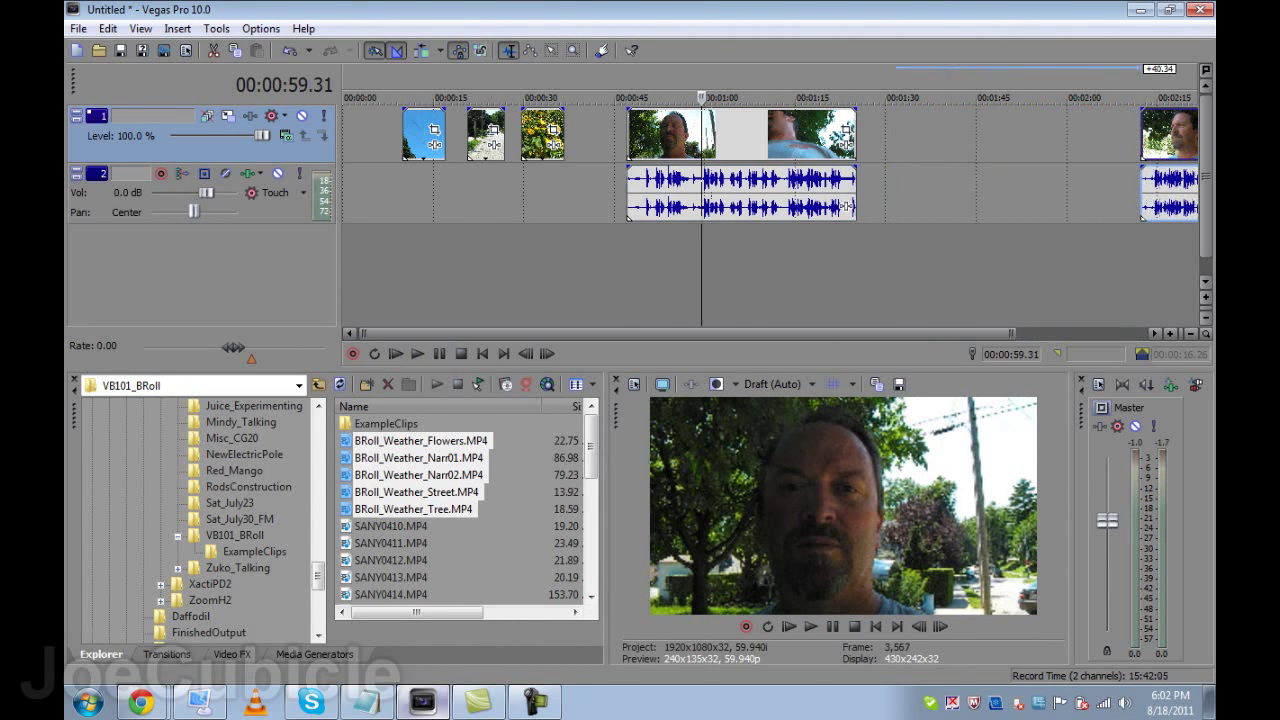
key("Delete")
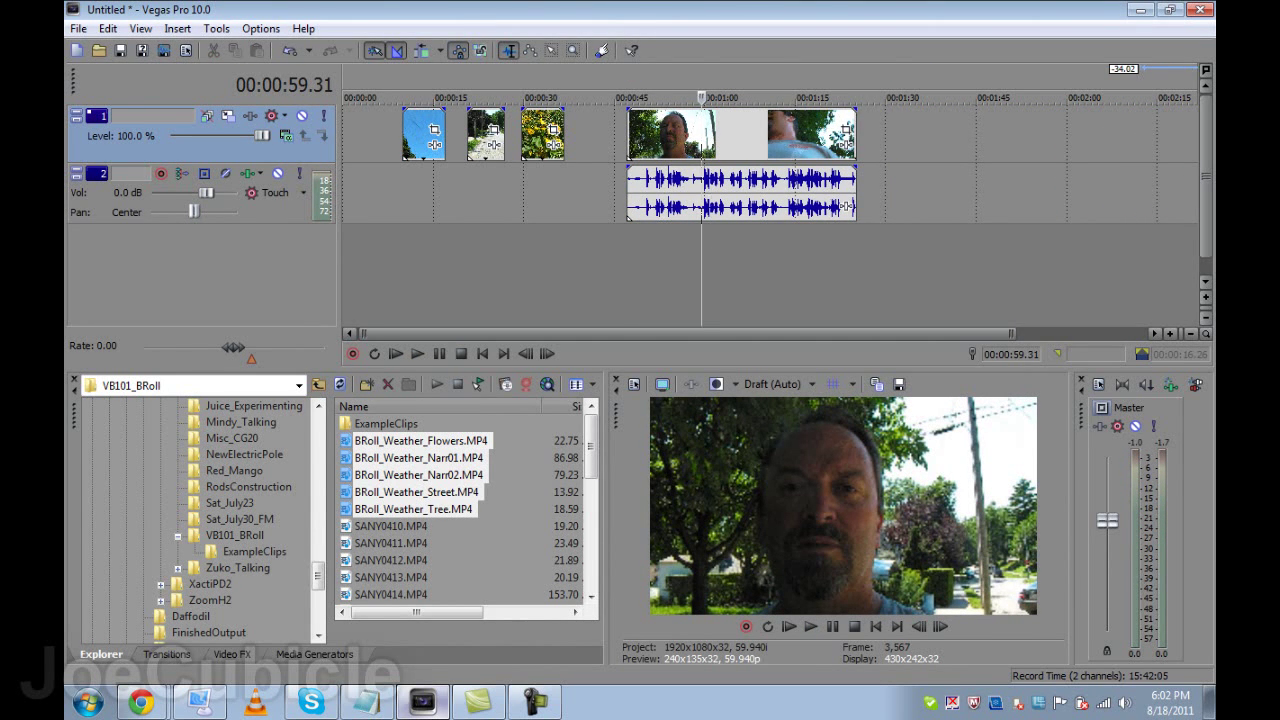
left_click_drag(714, 135, 755, 135)
left_click_drag(669, 216, 739, 216)
left_click(806, 200)
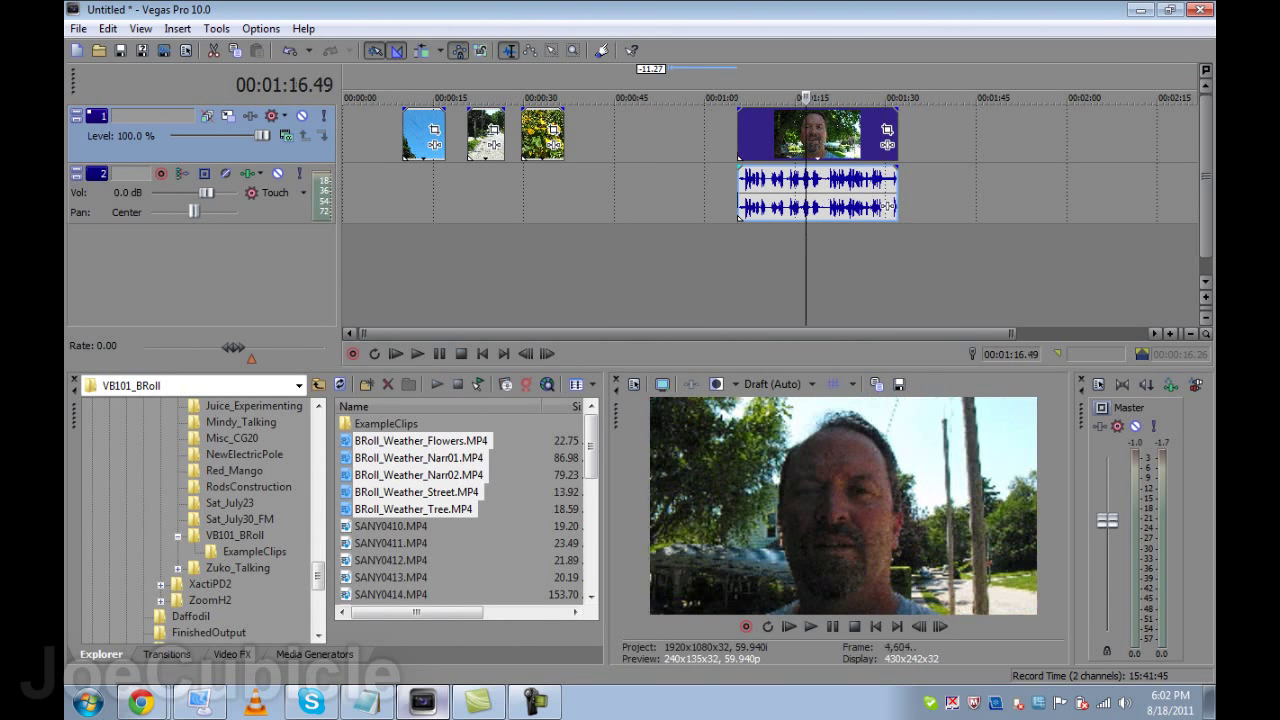
Play the narration clip to find its end point and trim its end to 00:01:23.32
key("space")
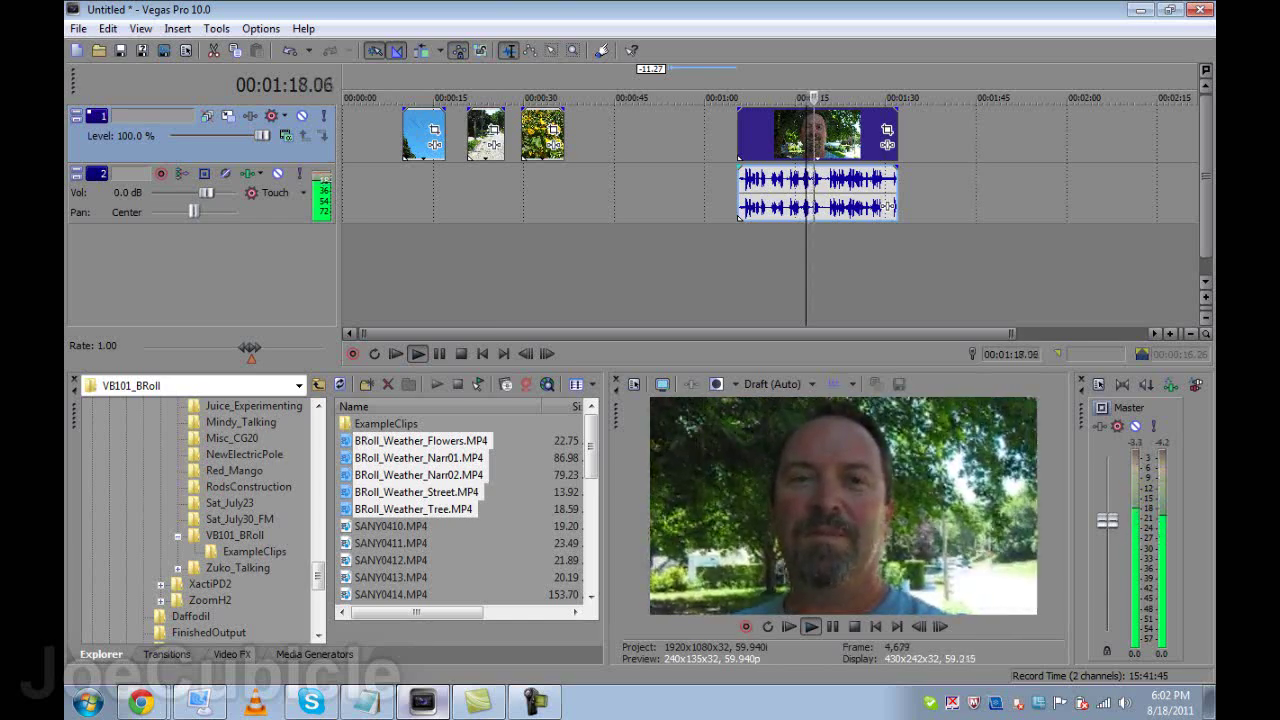
scroll(806, 200, "up", 3)
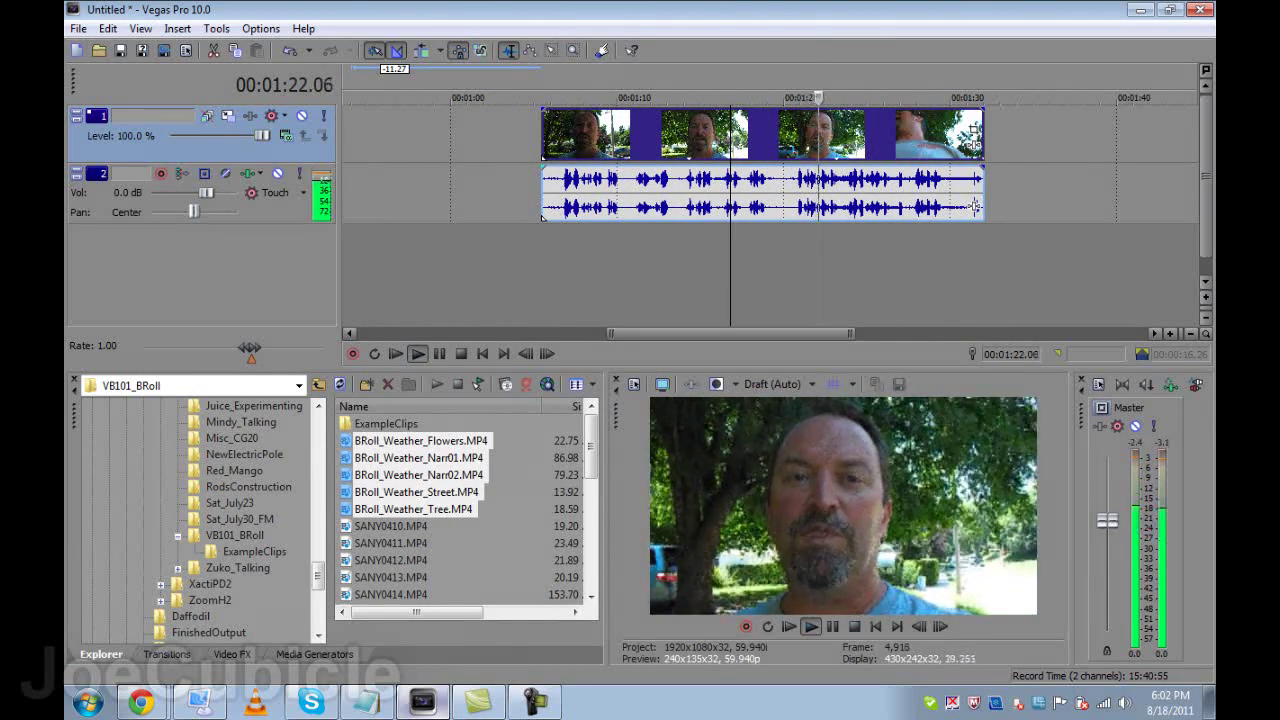
key("space")
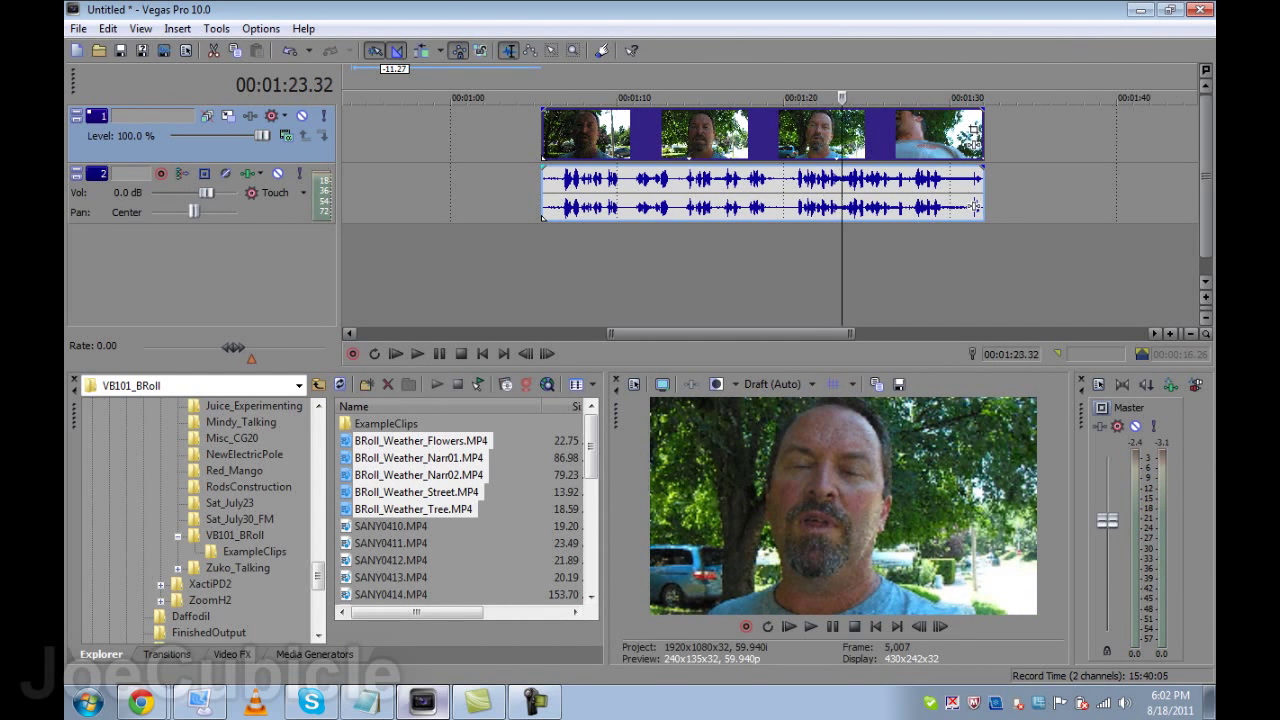
left_click_drag(973, 132, 831, 132)
scroll(831, 132, "down", 3)
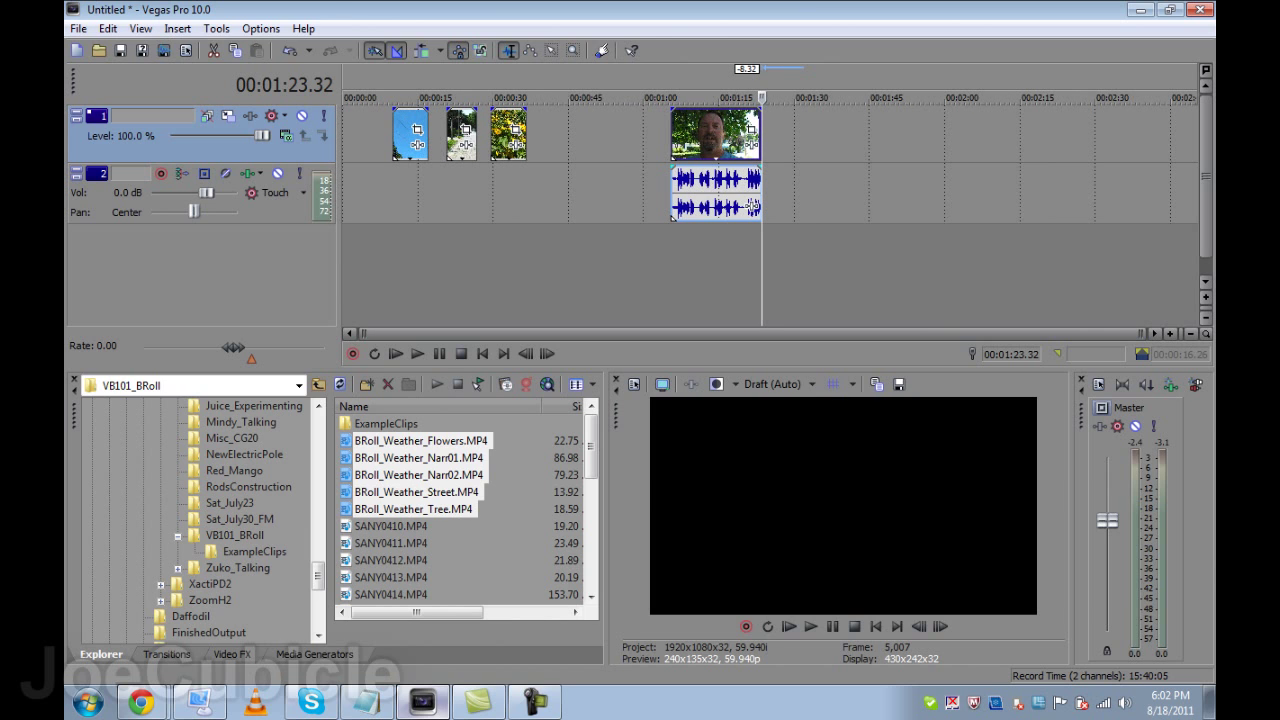
Insert a new video track above the existing video track
right_click(619, 134)
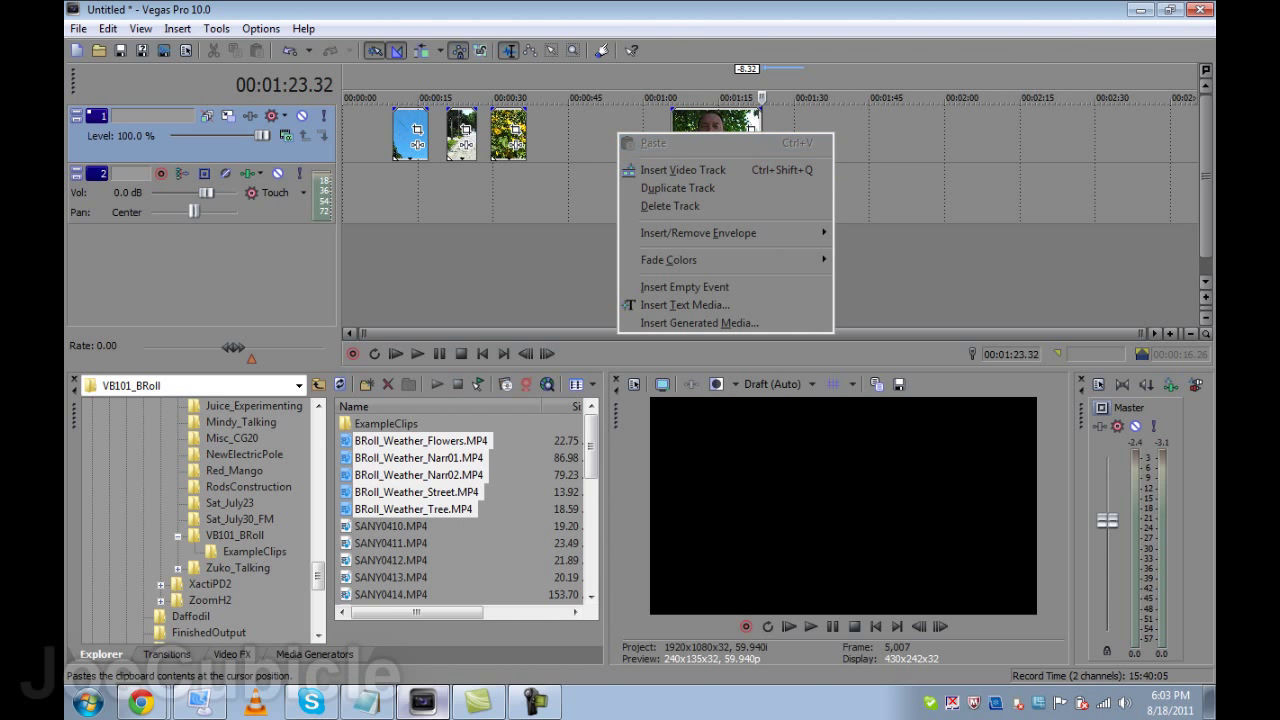
key("Down")
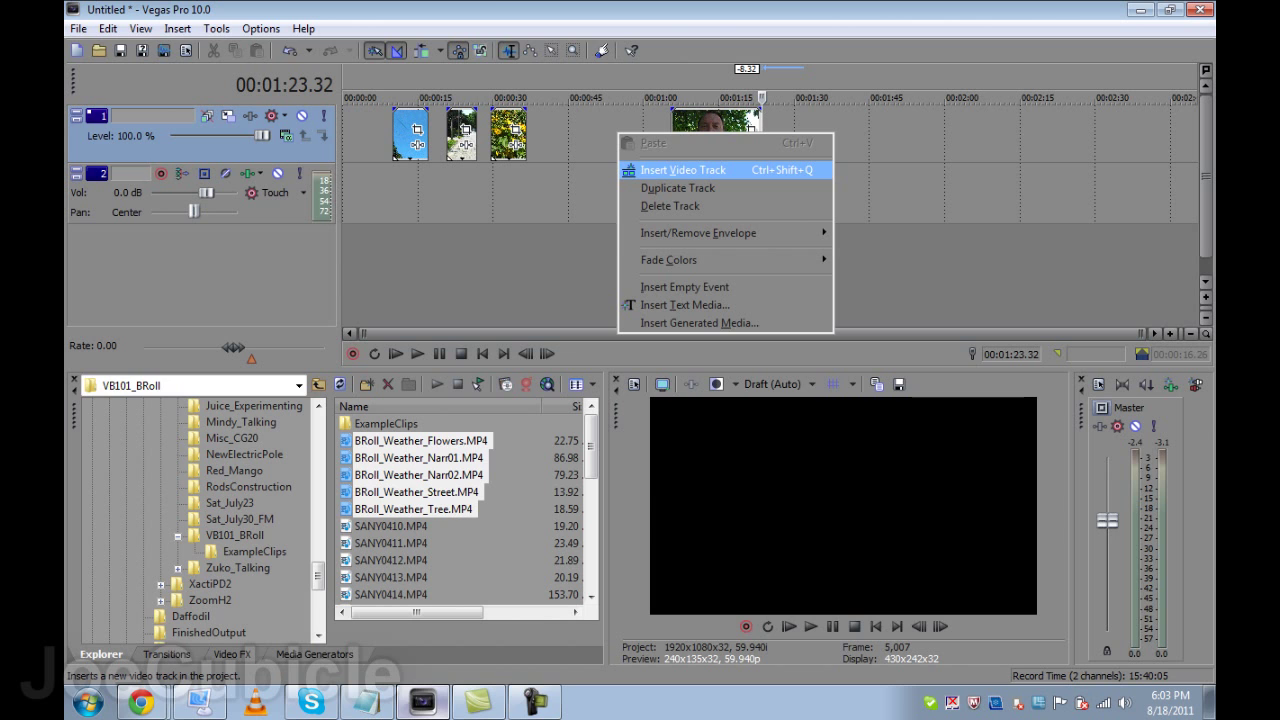
key("Return")
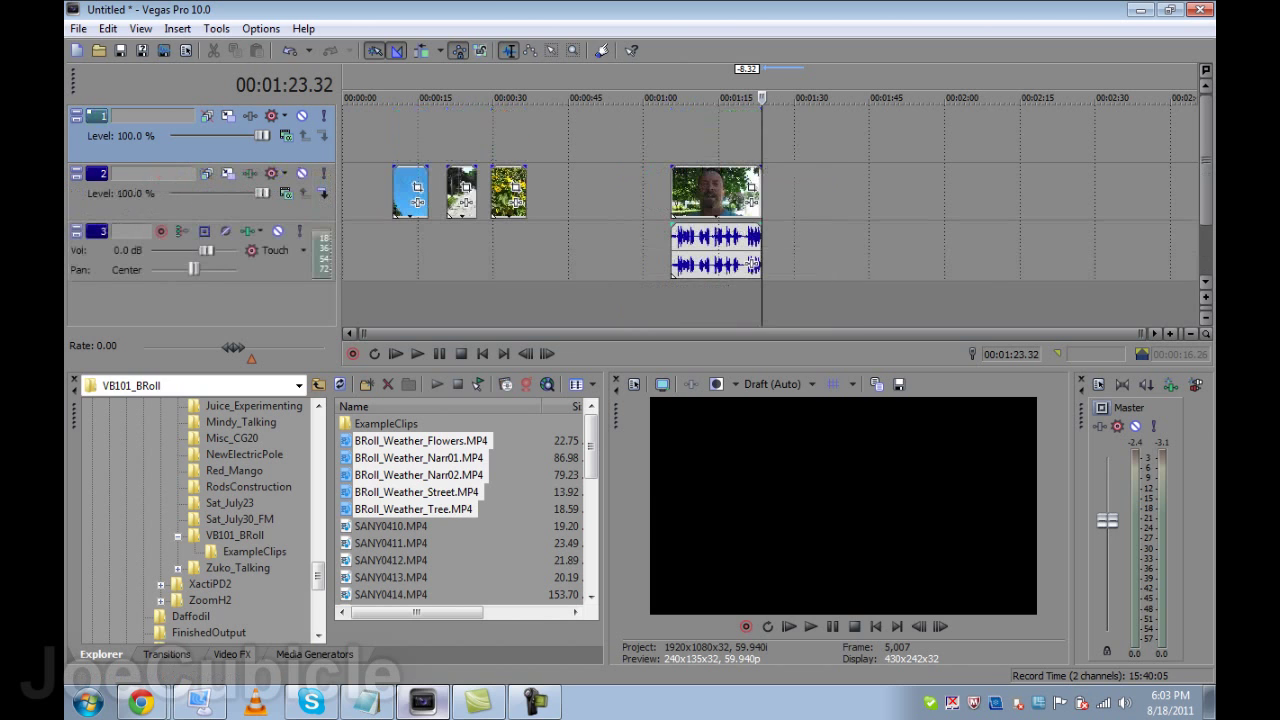
Move the flowers, street and tree clips up to the new video track, keeping them ahead of the narration and in the same order
left_click_drag(505, 190, 628, 135)
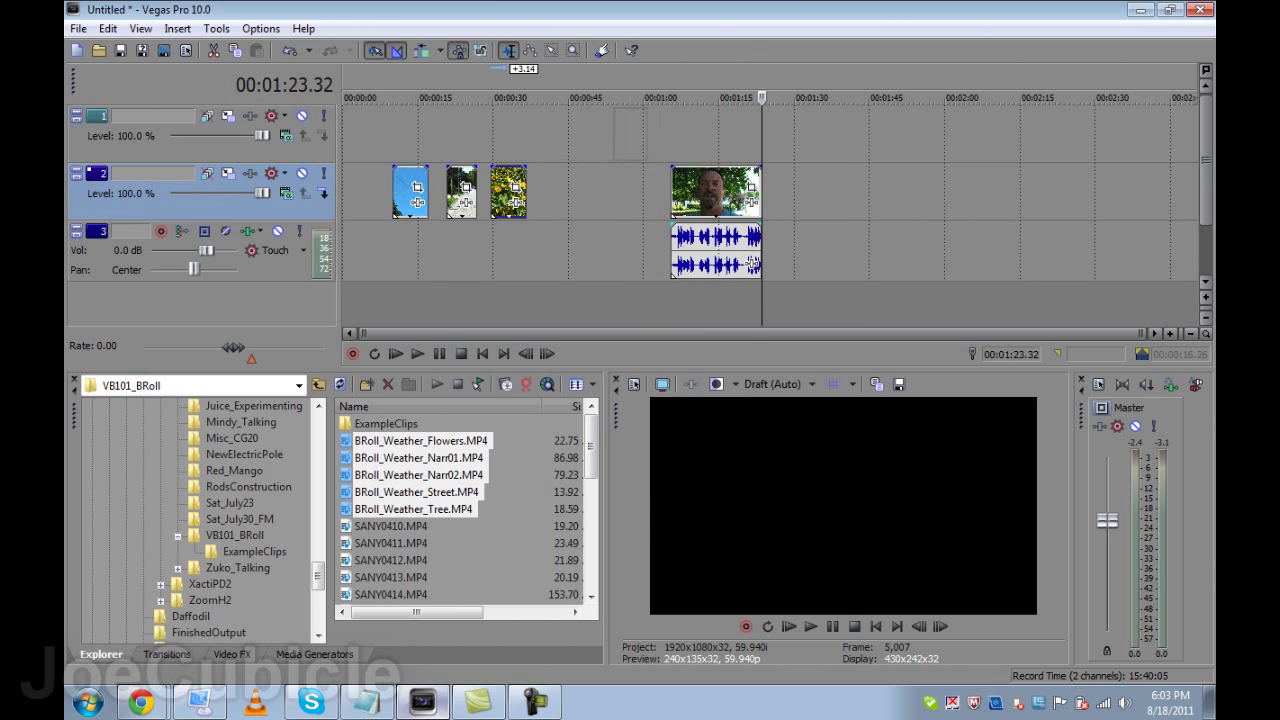
left_click_drag(508, 192, 635, 134)
left_click_drag(461, 192, 578, 134)
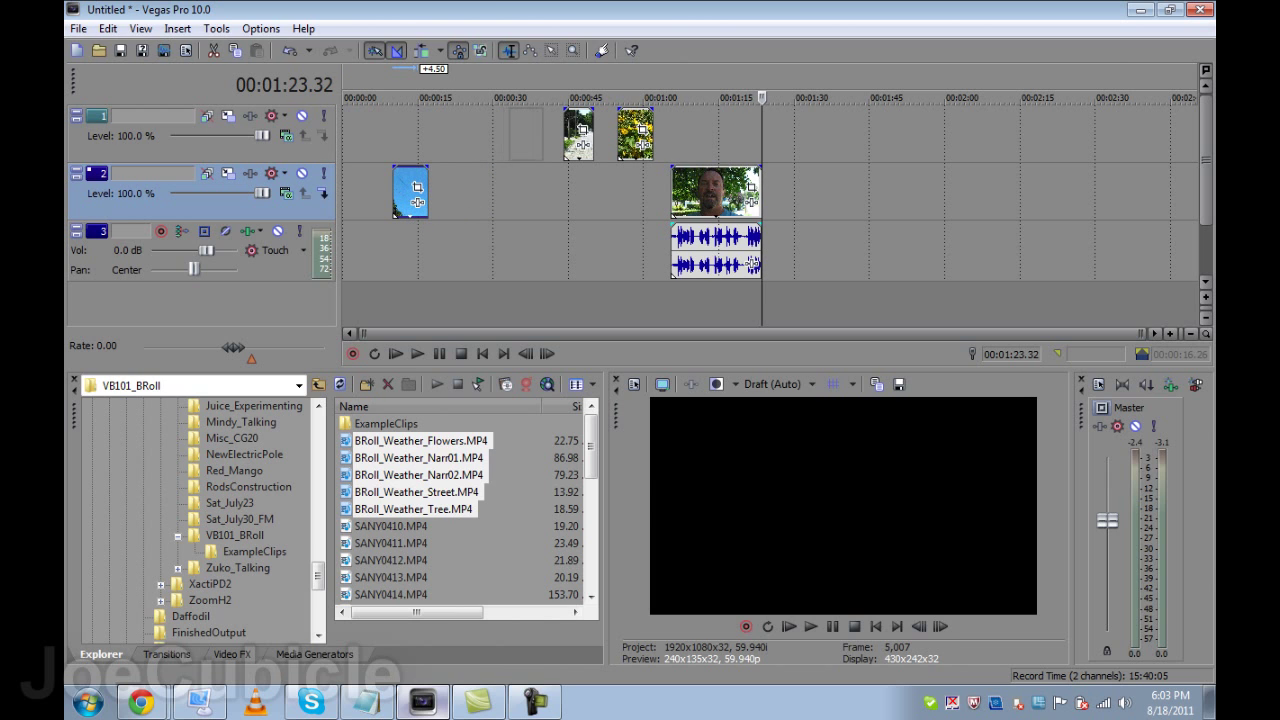
left_click_drag(417, 192, 527, 134)
Shift all three B-roll clips together about 27 seconds later so they sit above the narration clip
left_click(704, 192)
scroll(704, 192, "up", 4)
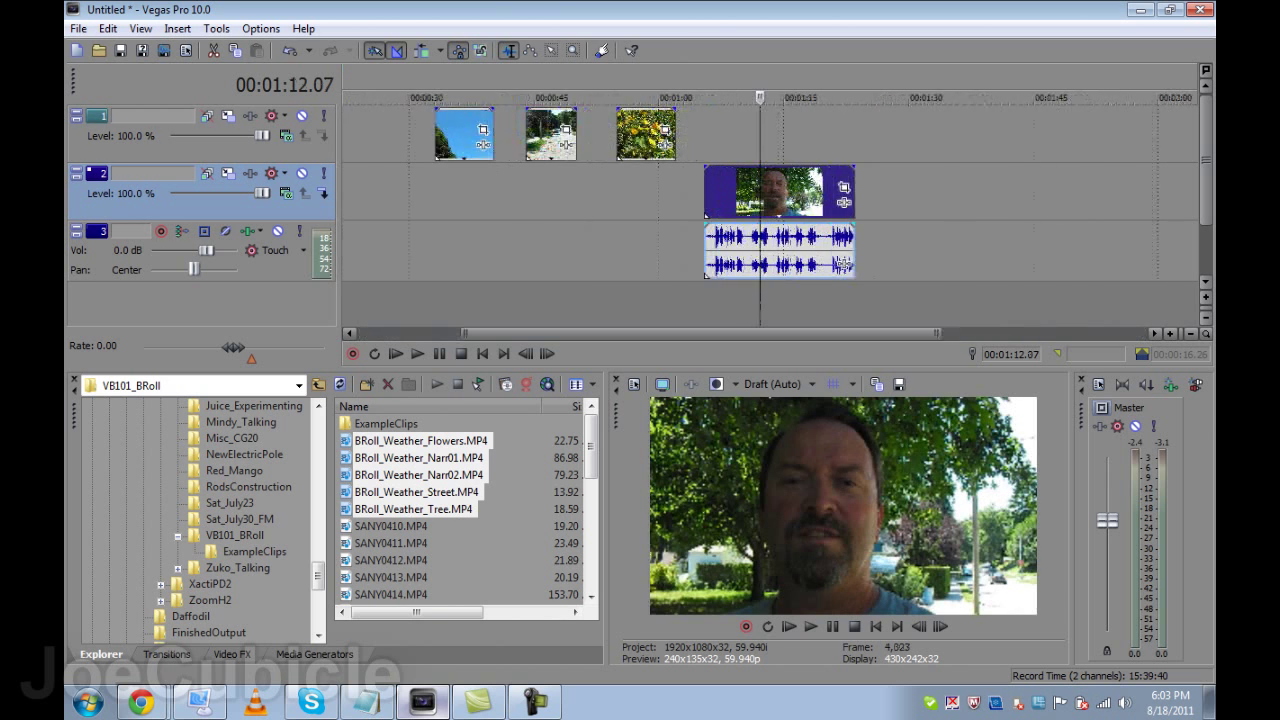
scroll(760, 250, "down", 2)
left_click_drag(409, 119, 863, 135)
key("d")
left_click(683, 192)
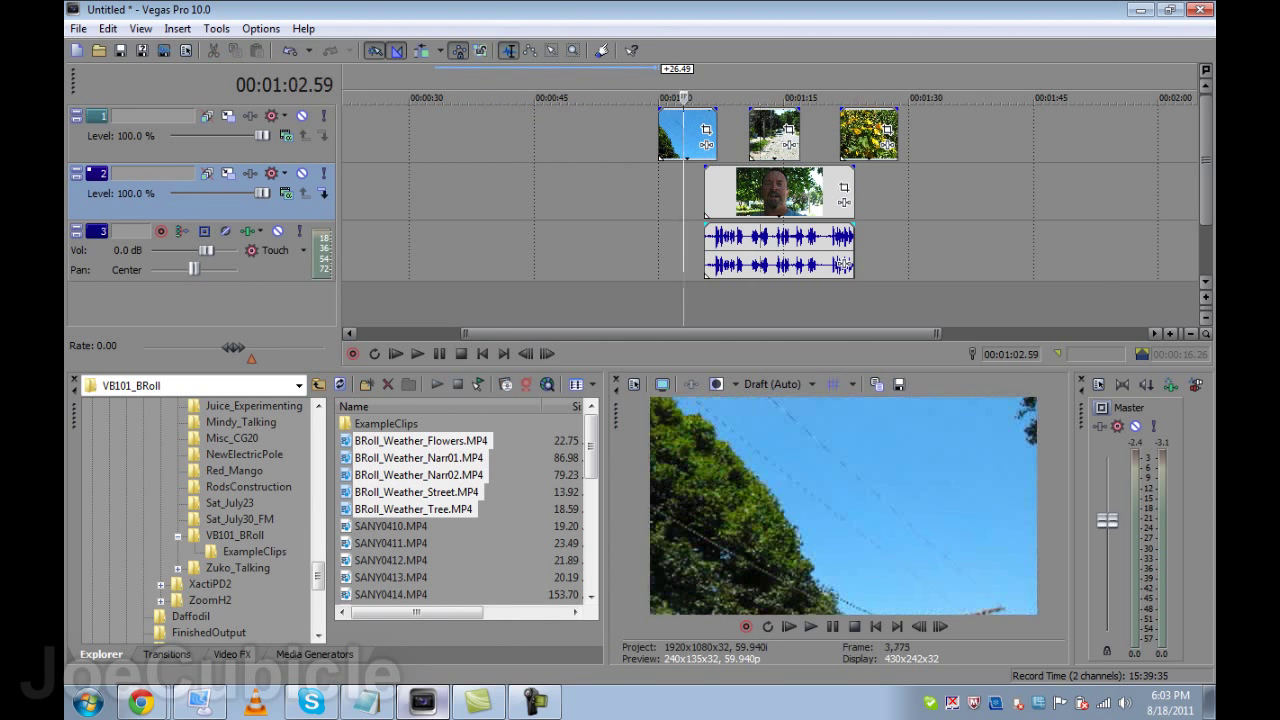
Move the tree clip about 5 seconds earlier, clear of the narration, and play it from its start
scroll(683, 192, "up", 3)
left_click_drag(735, 135, 606, 135)
left_click(554, 135)
key("space")
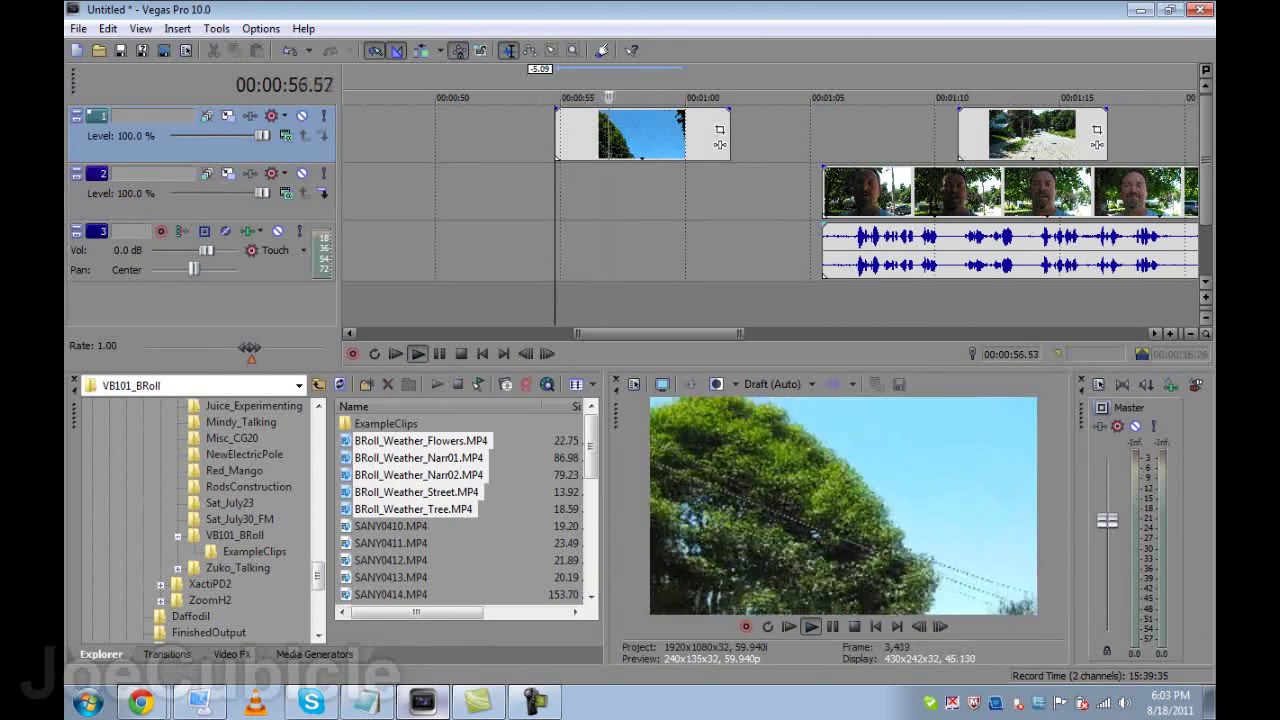
key("space")
Trim the tree clip at both ends to a usable section about 2.7 seconds long and move it earlier to about 00:00:48
left_click_drag(556, 135, 596, 135)
left_click(596, 135)
key("space")
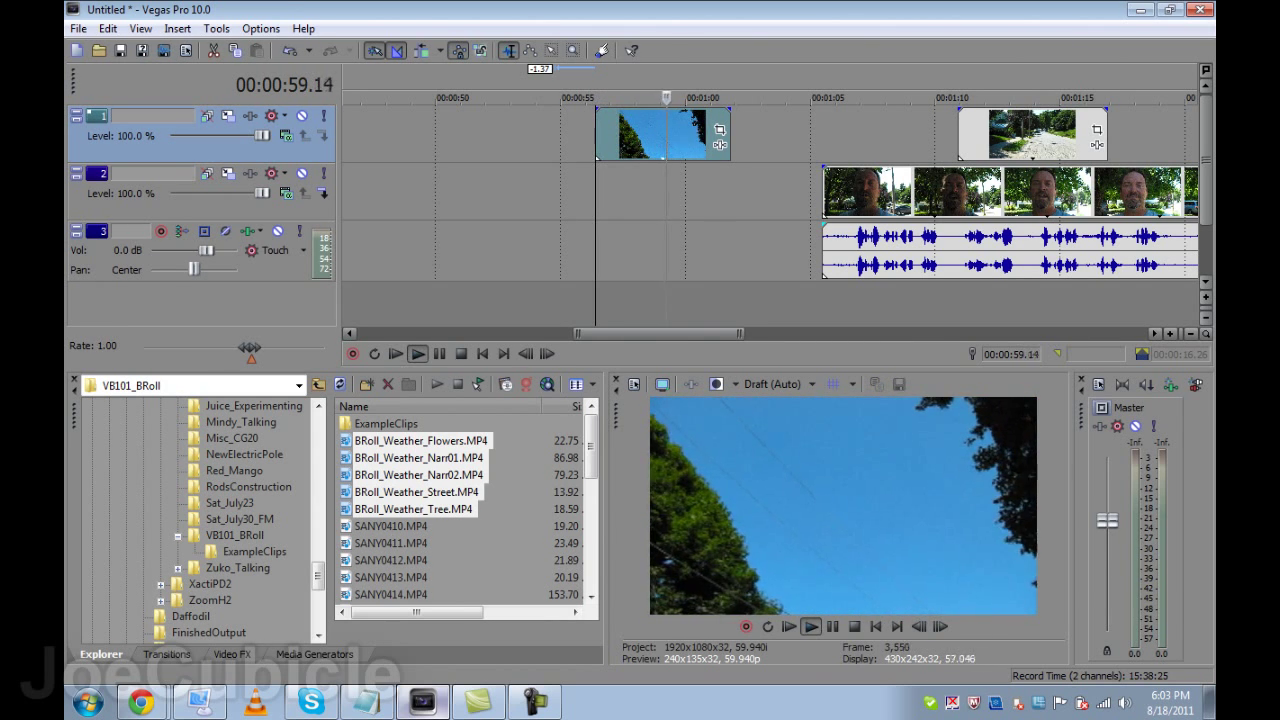
left_click_drag(596, 190, 660, 190)
left_click_drag(730, 135, 428, 135)
Move the street clip ahead of the narration, preview it, trim it to about 2.5 seconds and place it after the tree clip
left_click_drag(1032, 135, 650, 135)
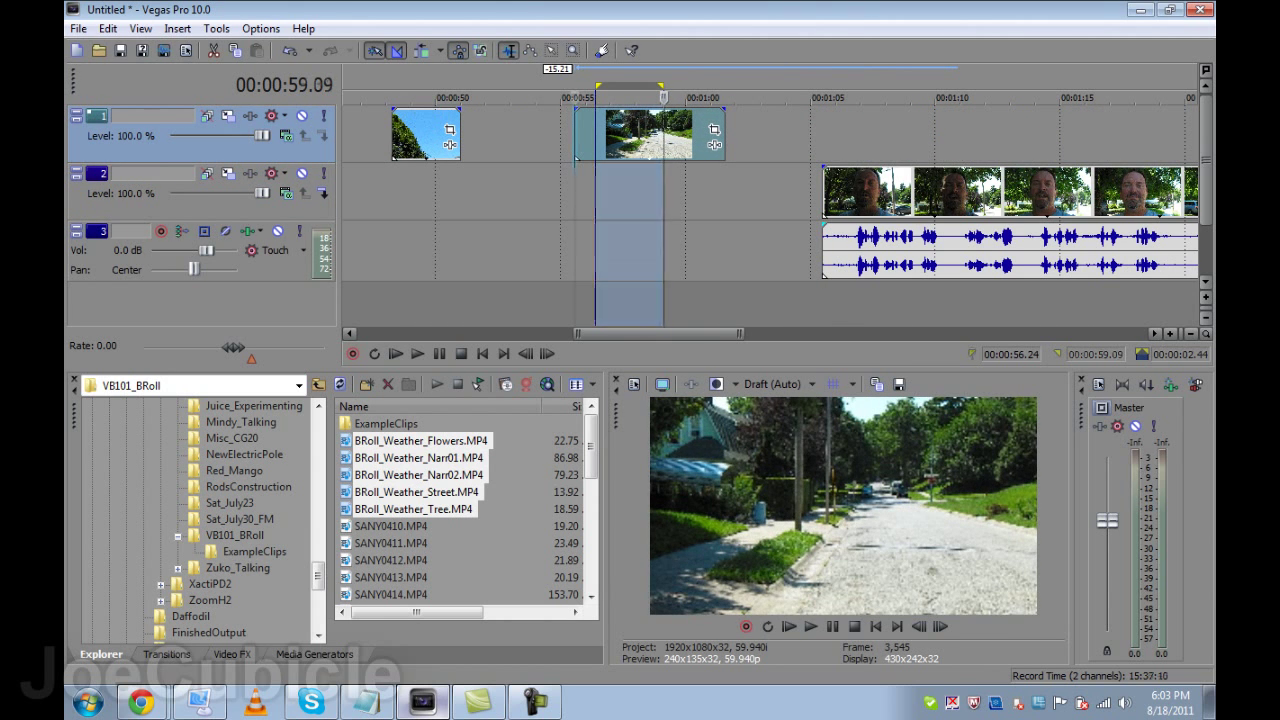
left_click(576, 135)
key("space")
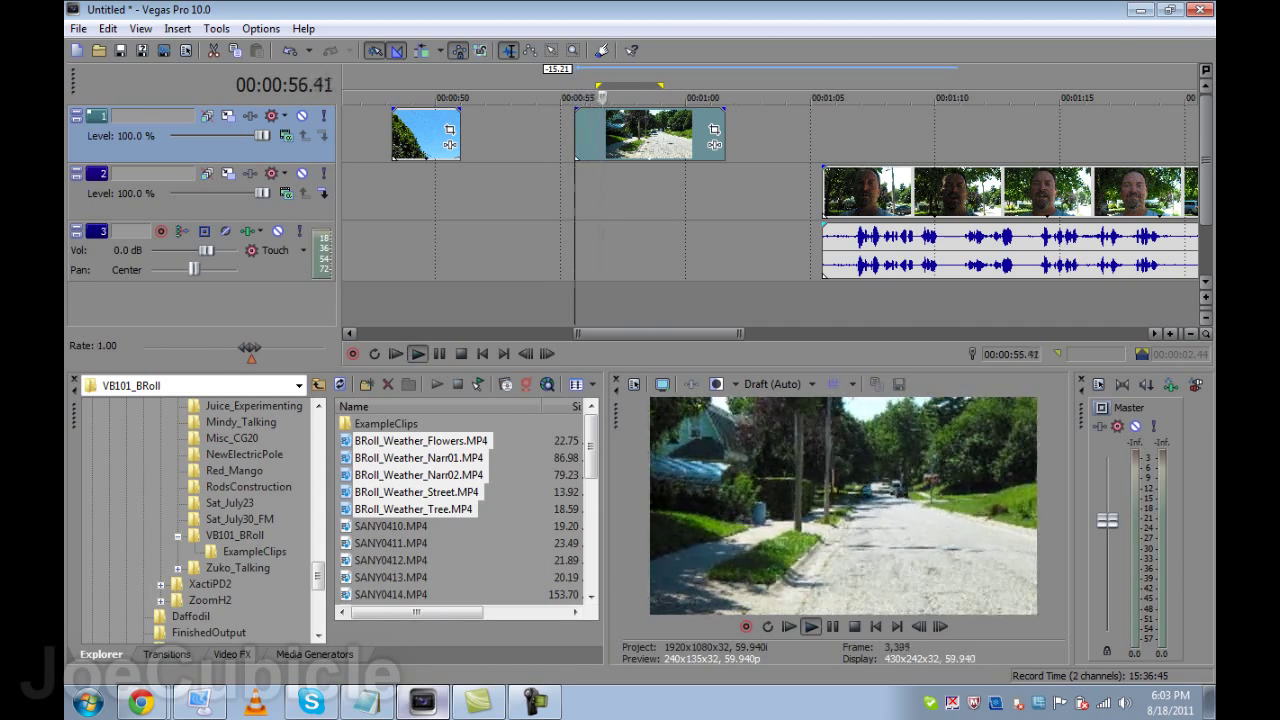
left_click(543, 300)
left_click_drag(575, 300, 636, 300)
left_click_drag(725, 135, 519, 135)
Move the flowers clip to start at about 00:00:55.34, after the street clip, and preview it from its start
scroll(519, 135, "down", 1)
left_click_drag(1100, 135, 773, 135)
left_click(730, 192)
scroll(730, 192, "up", 2)
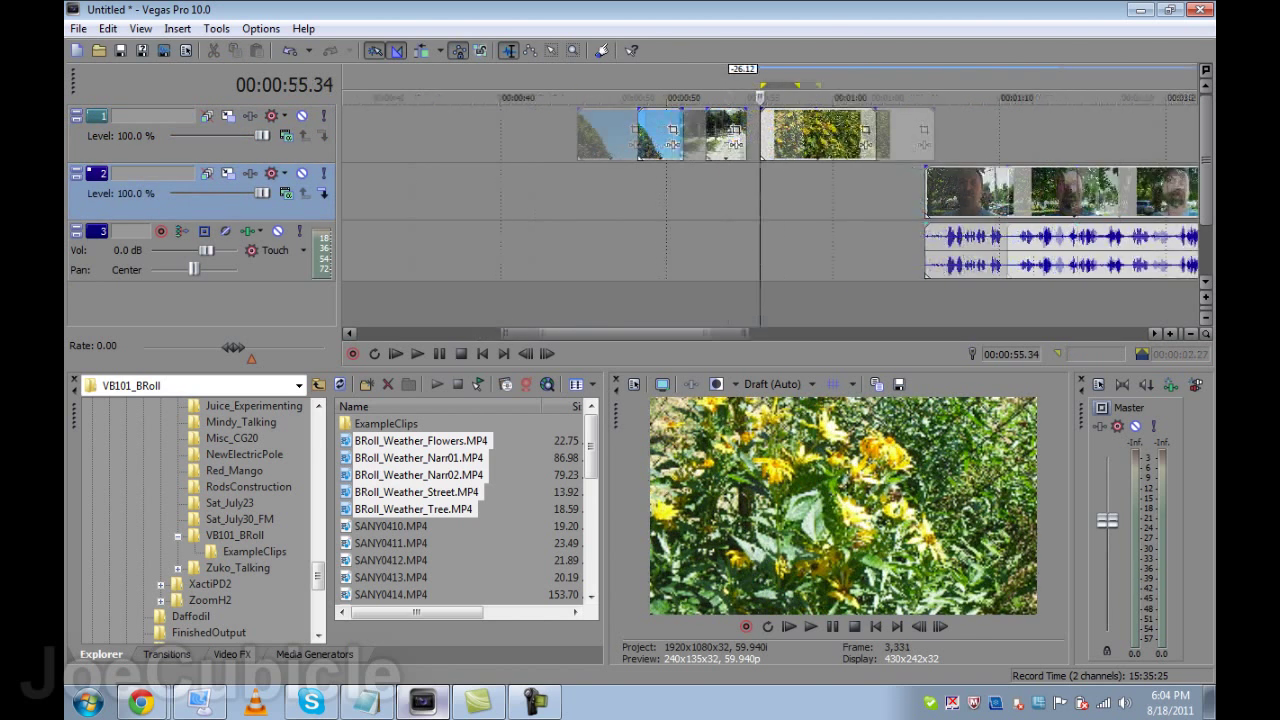
key("space")
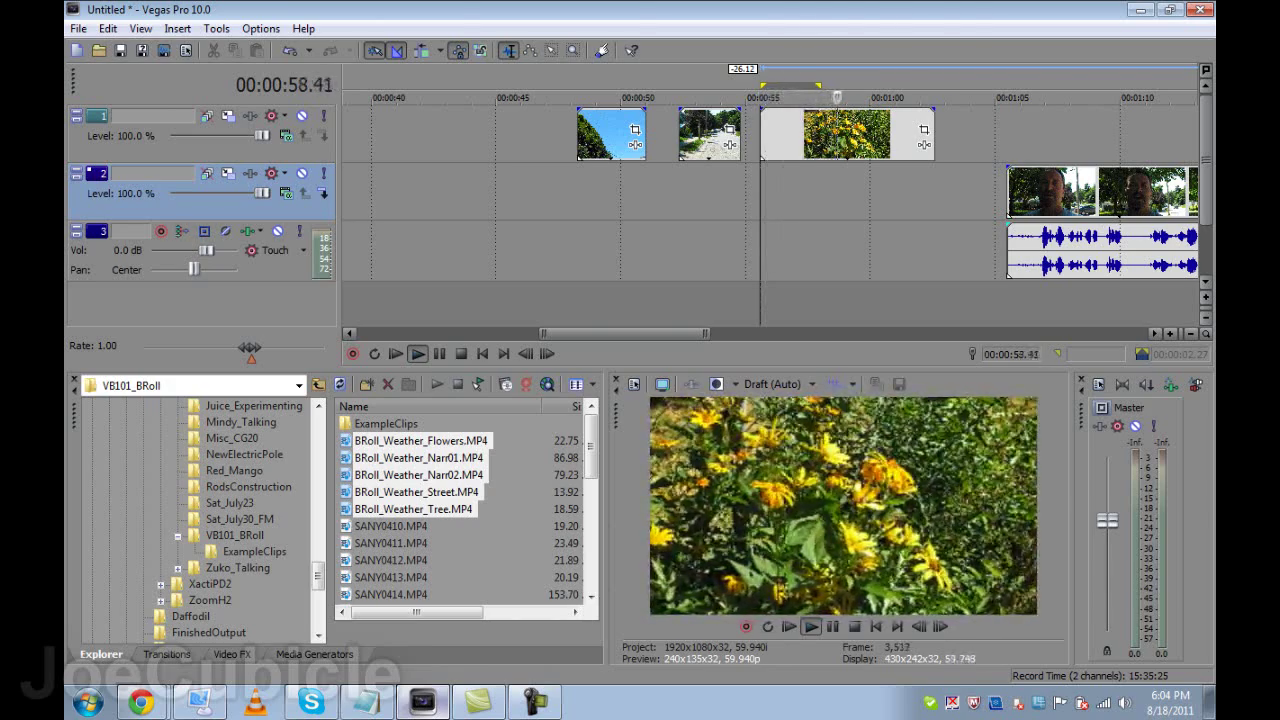
key("space")
Trim the flowers clip at both ends to a usable section about 1.9 seconds long, previewing it between the cuts
left_click(848, 135)
left_click_drag(761, 135, 827, 135)
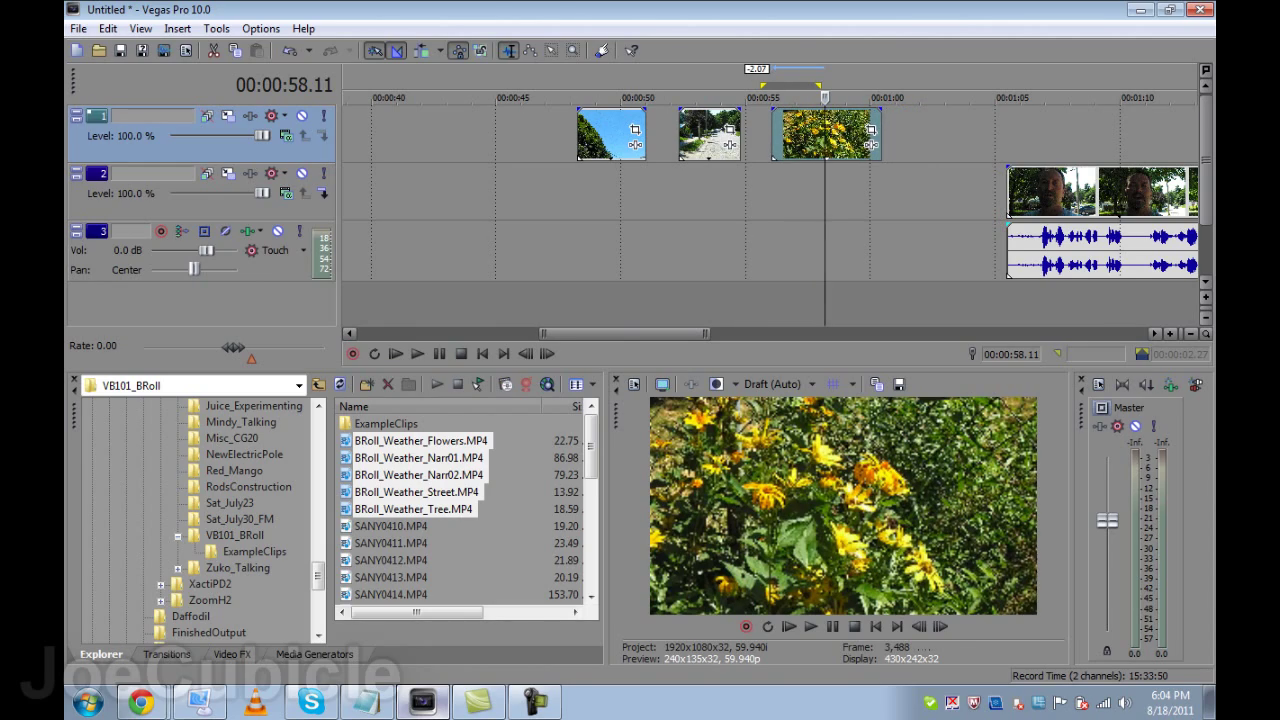
key("space")
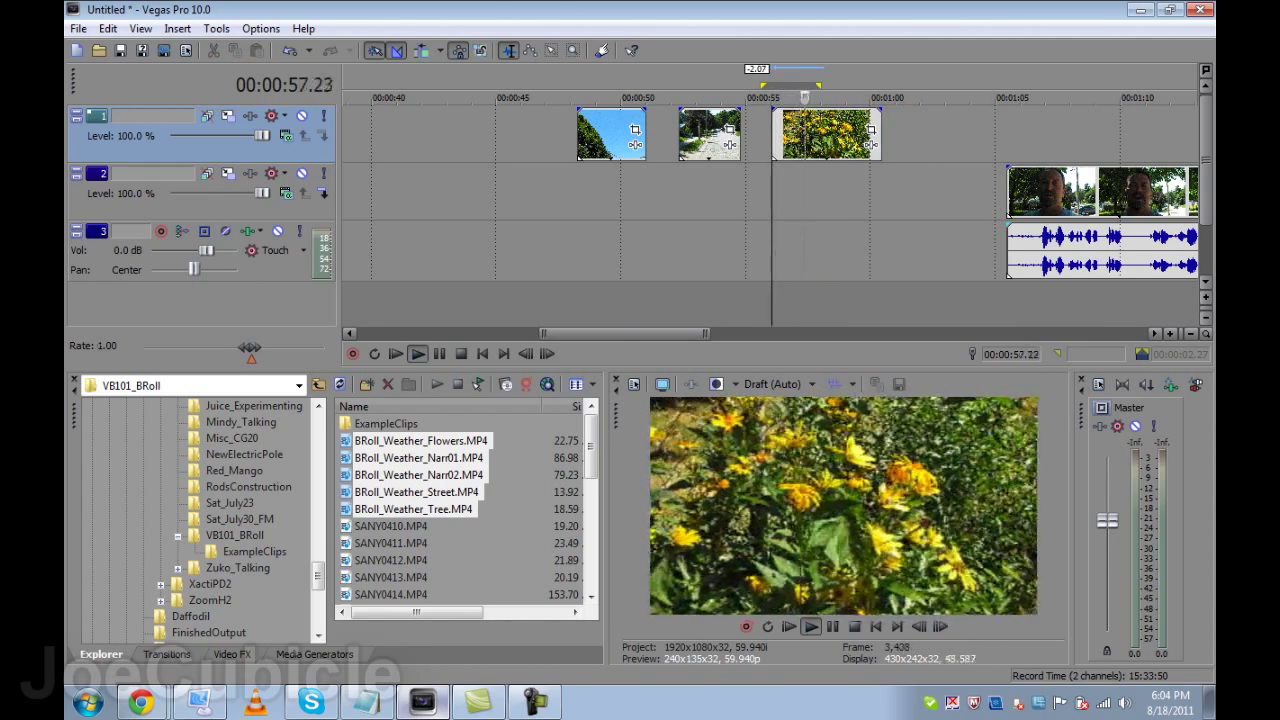
key("space")
left_click_drag(880, 135, 821, 135)
Move the narration clip earlier to start at about 00:01:01 and play it to find where the B-roll belongs
scroll(1093, 265, "down", 2)
left_click_drag(1093, 265, 1034, 263)
scroll(1034, 263, "up", 2)
key("space")
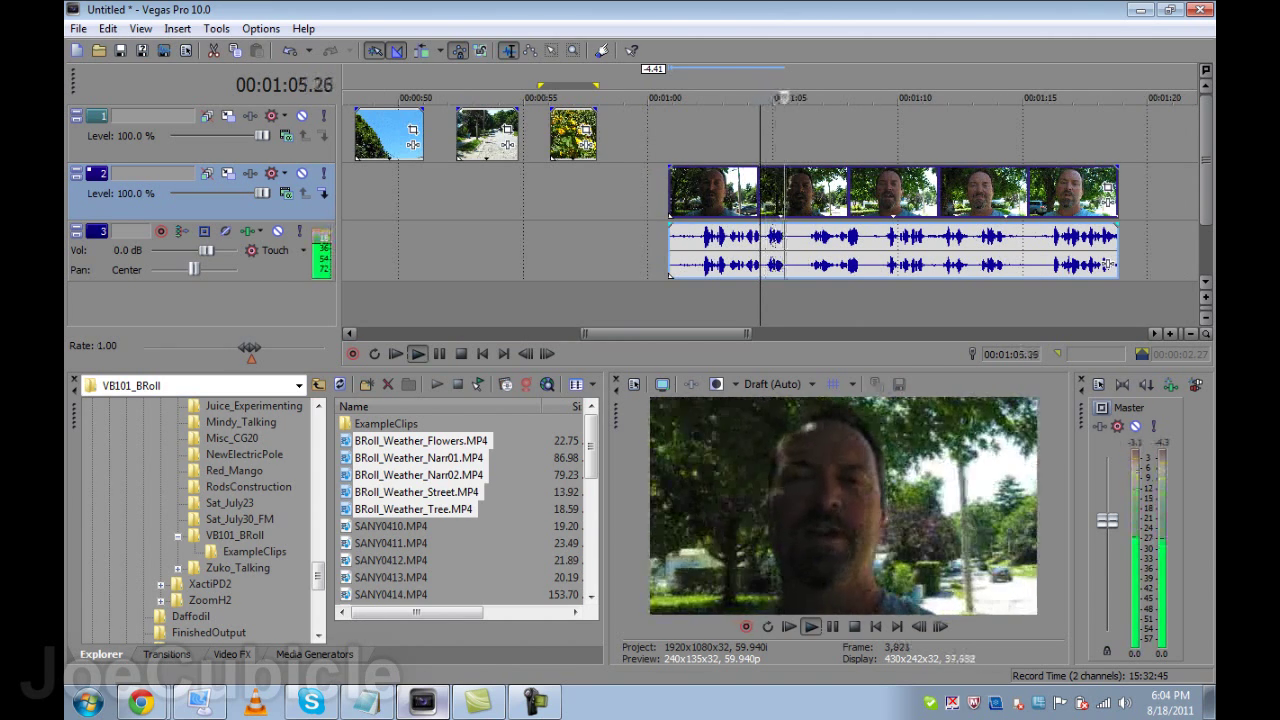
key("space")
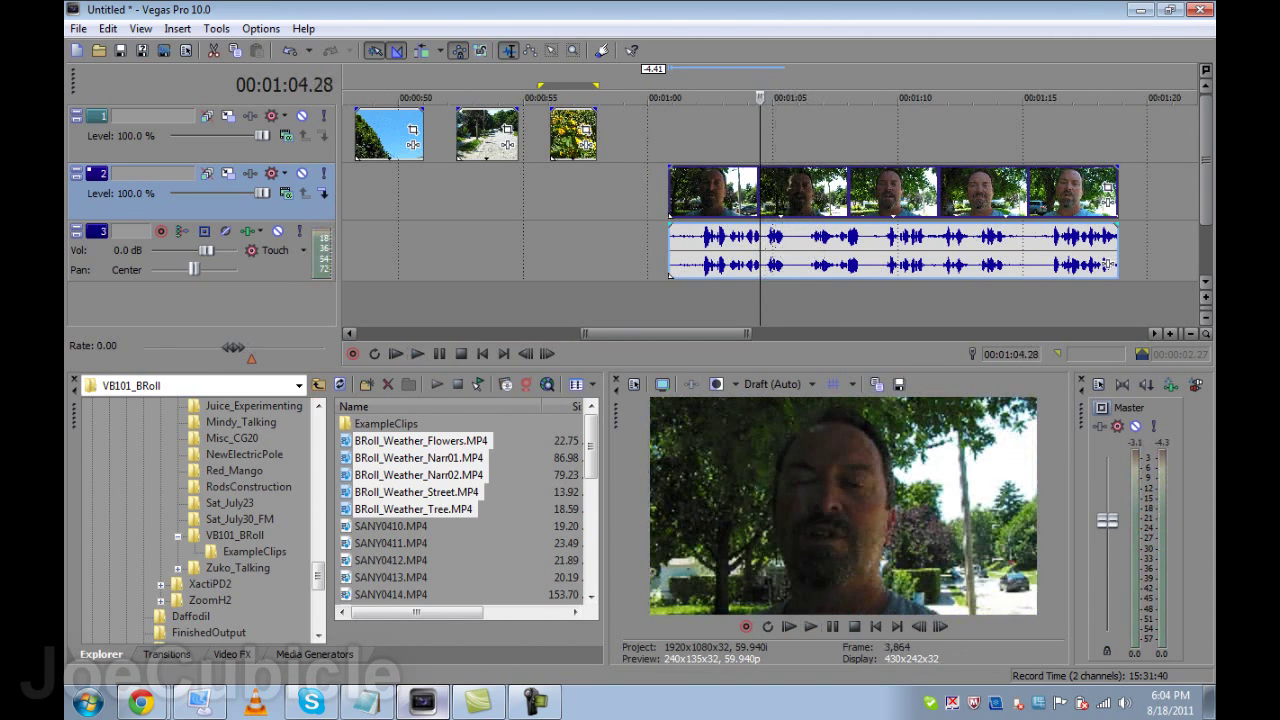
Move the tree clip above the narration to start at about 00:01:06 and give it a short fade-in
left_click(812, 194)
left_click_drag(390, 135, 833, 135)
scroll(828, 135, "up", 2)
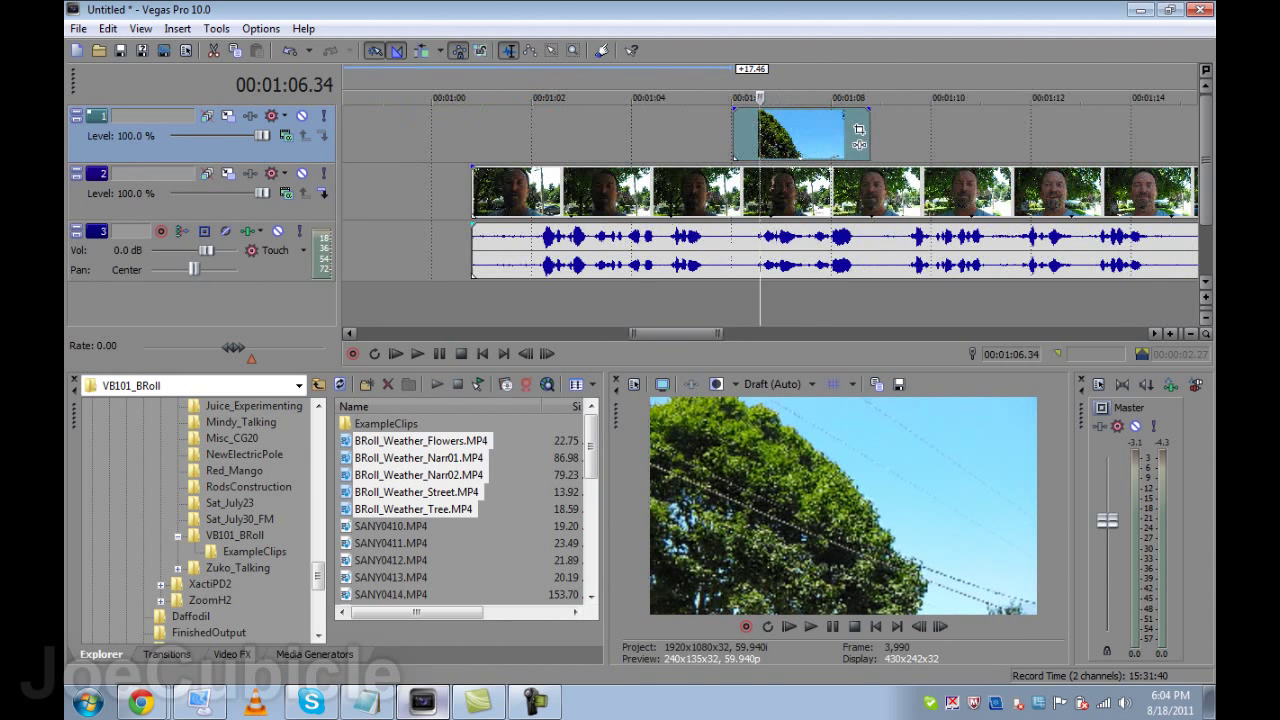
left_click_drag(736, 111, 750, 110)
scroll(955, 265, "down", 4)
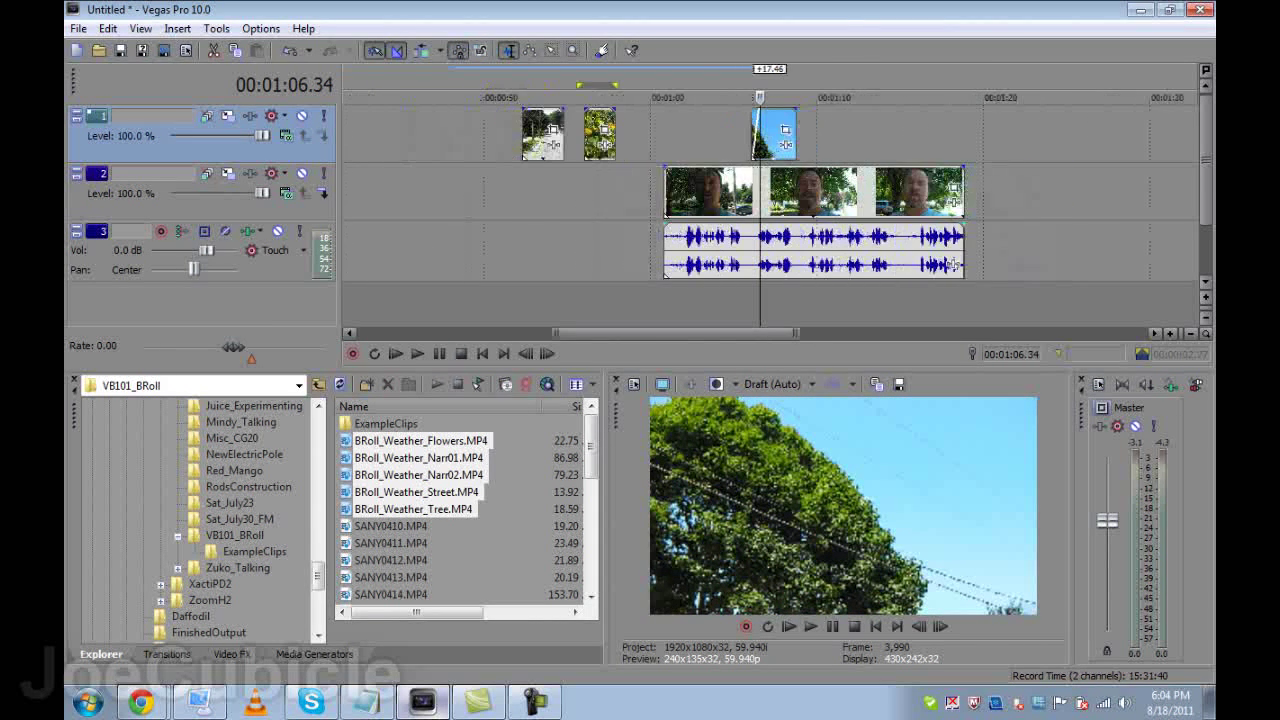
Play through the tree section and move the street clip directly after the tree clip, overlapping its end by 19 frames
key("space")
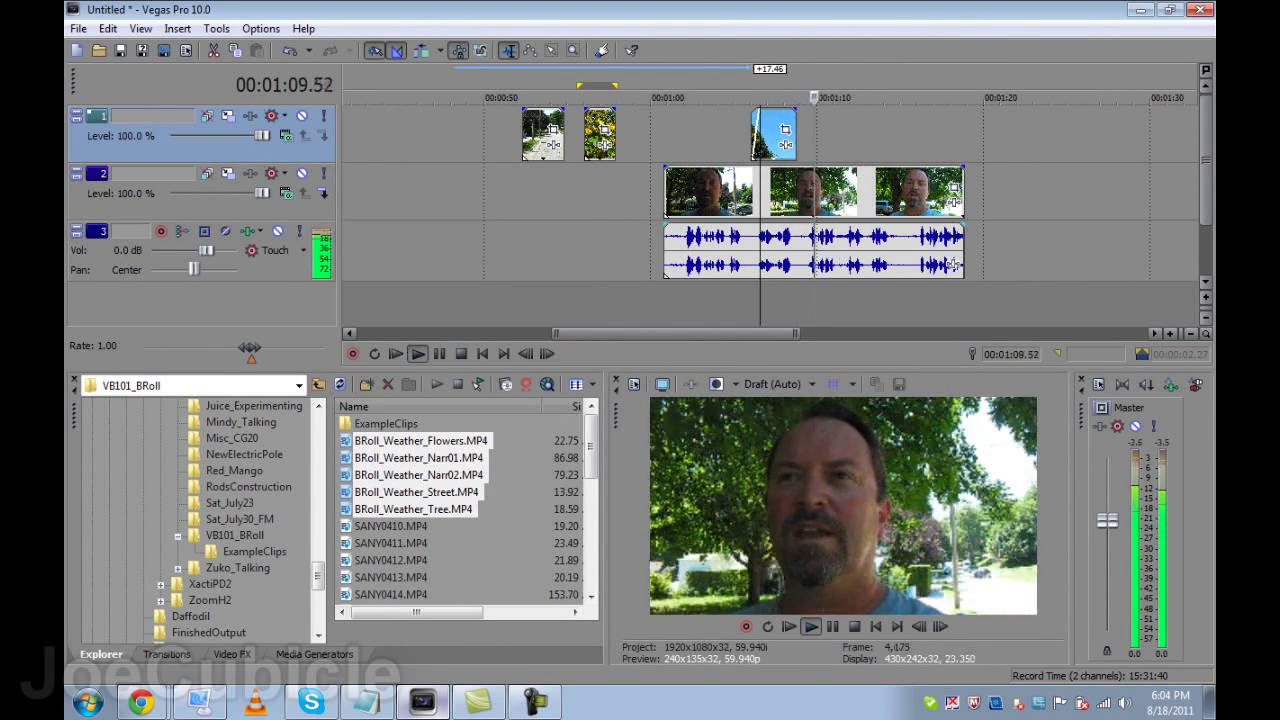
key("space")
left_click_drag(543, 135, 816, 135)
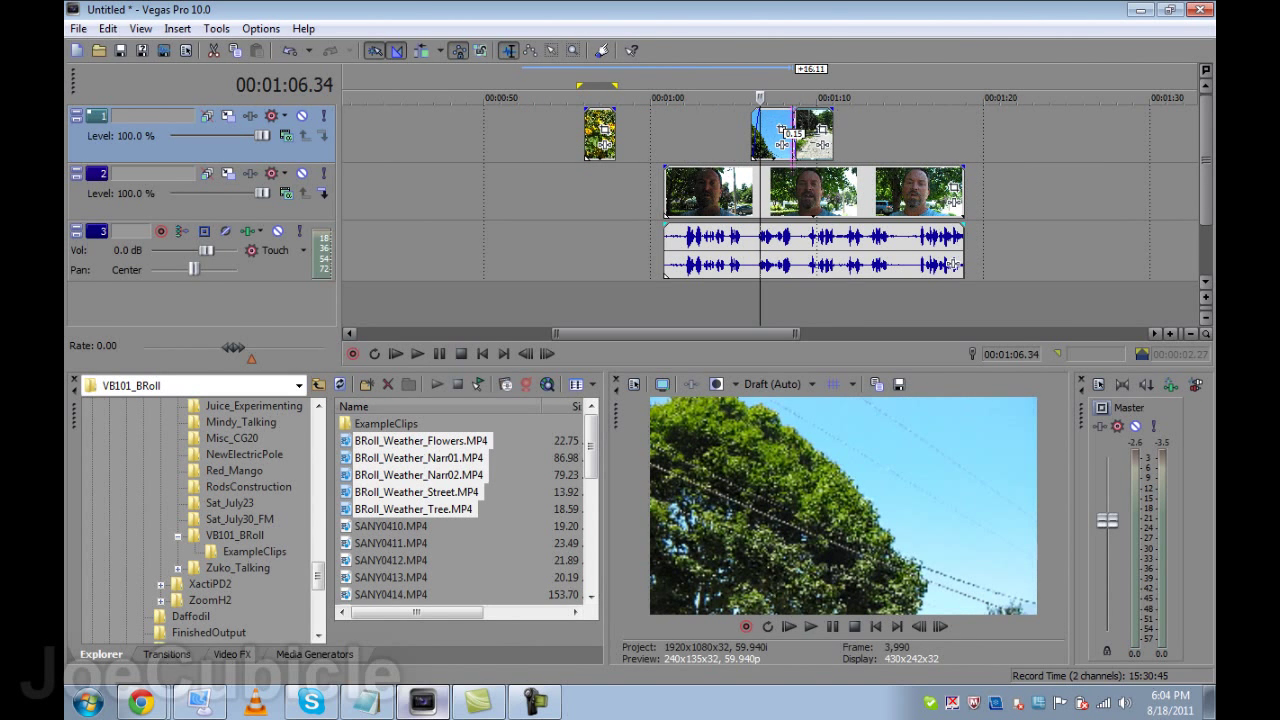
left_click(796, 135)
scroll(796, 135, "up", 5)
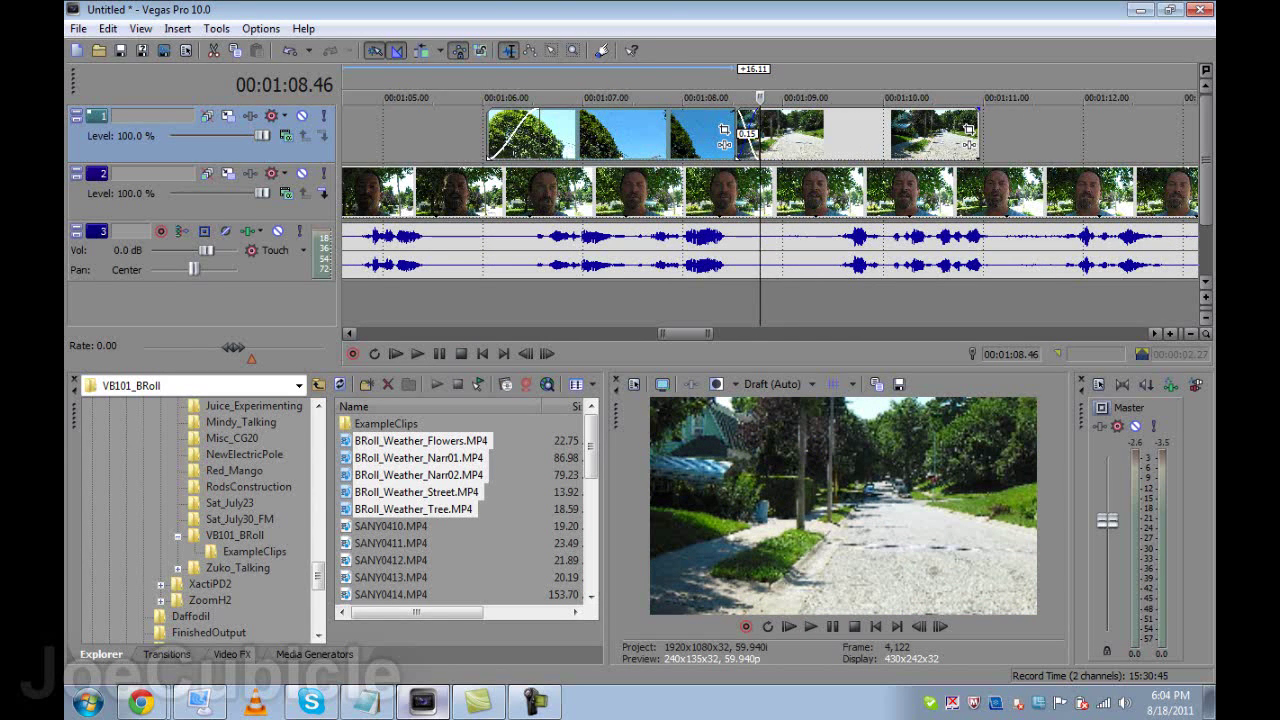
left_click_drag(750, 140, 743, 140)
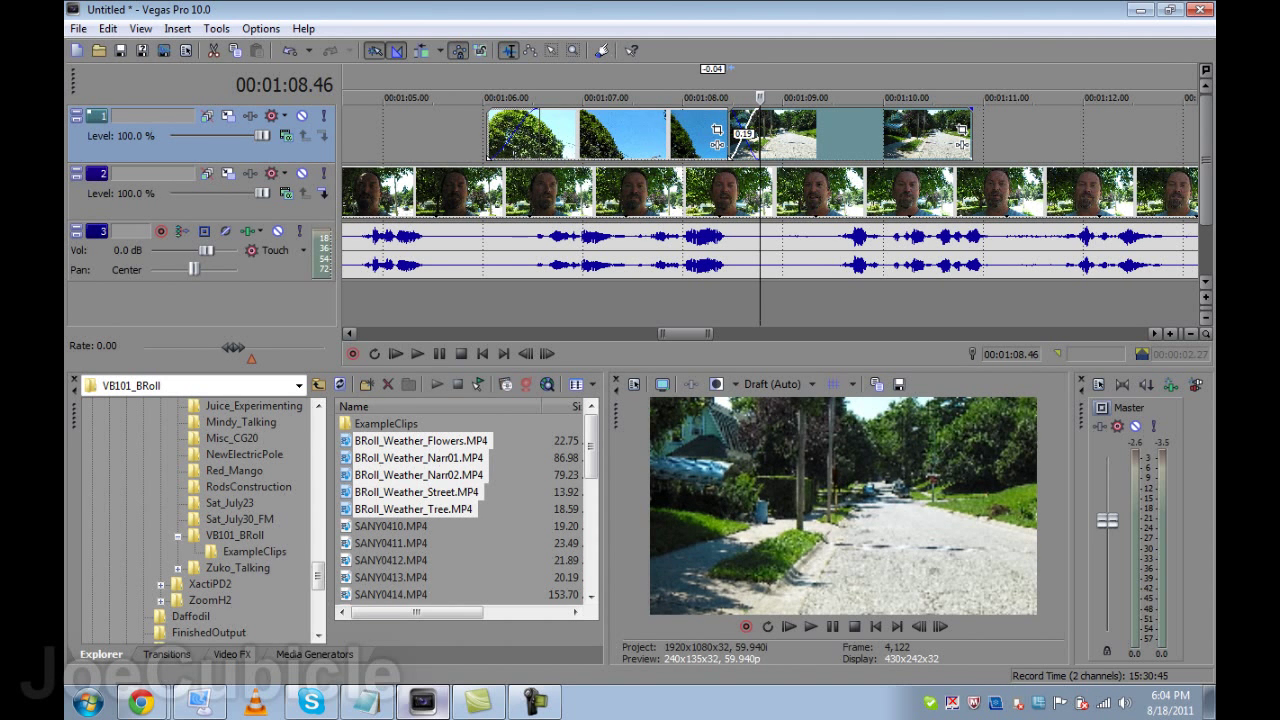
Mark the narration phrase from 00:01:06.26 to 00:01:08.27 and shift the street and tree clips later to fit, with a 24-frame crossfade
left_click_drag(838, 98, 980, 92)
left_click_drag(527, 97, 728, 97)
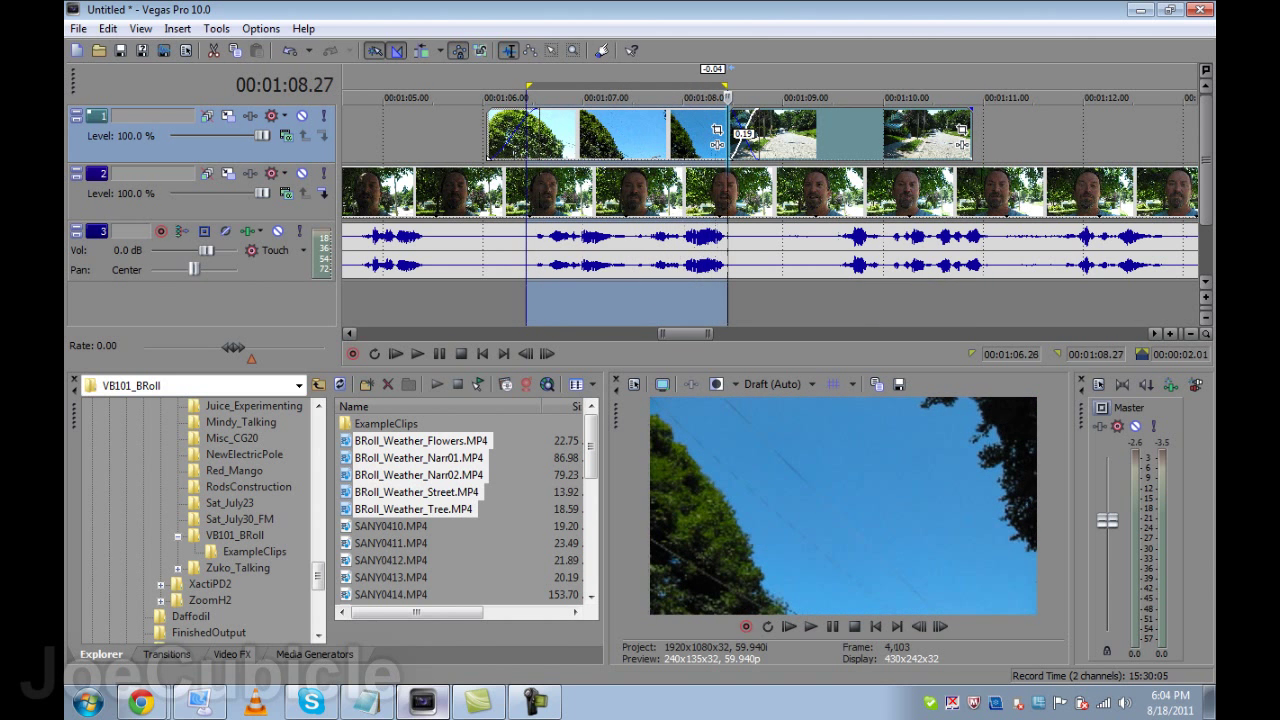
left_click(768, 302)
left_click_drag(800, 136, 832, 136)
left_click_drag(680, 136, 787, 135)
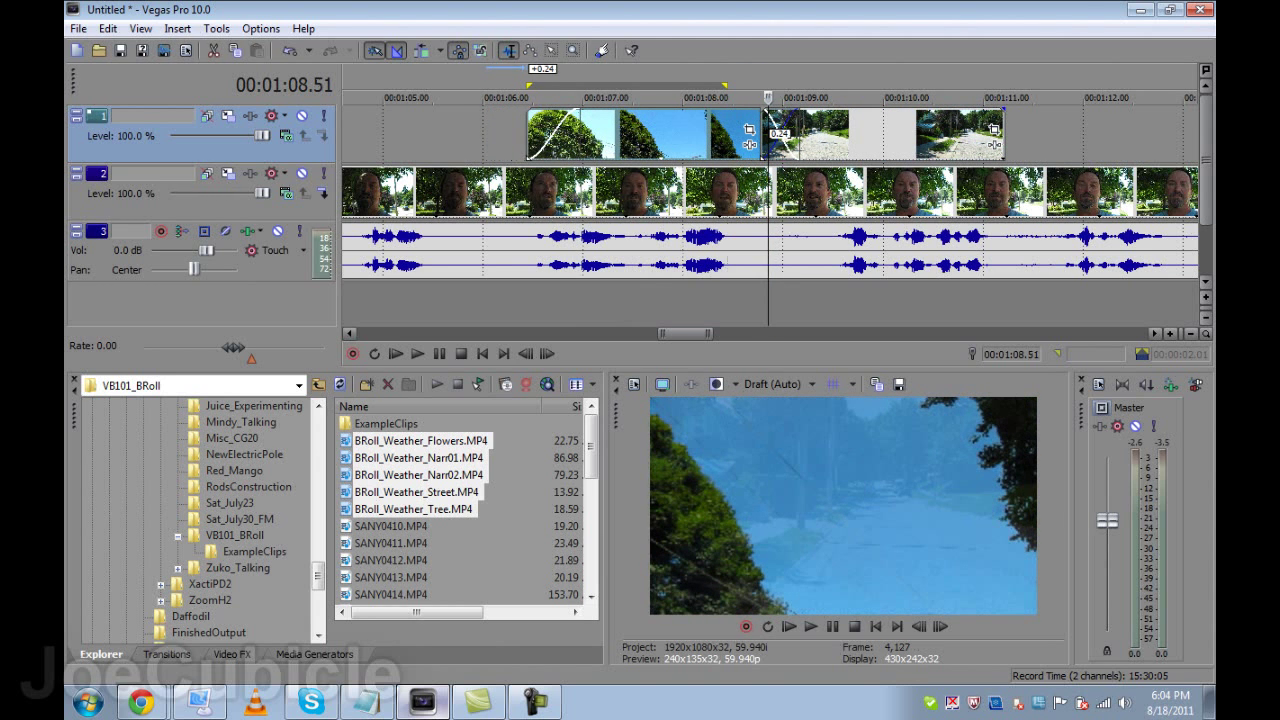
Move the flowers clip after the street clip with a 20-frame crossfade and add a fade-out at its end
scroll(750, 140, "down", 4)
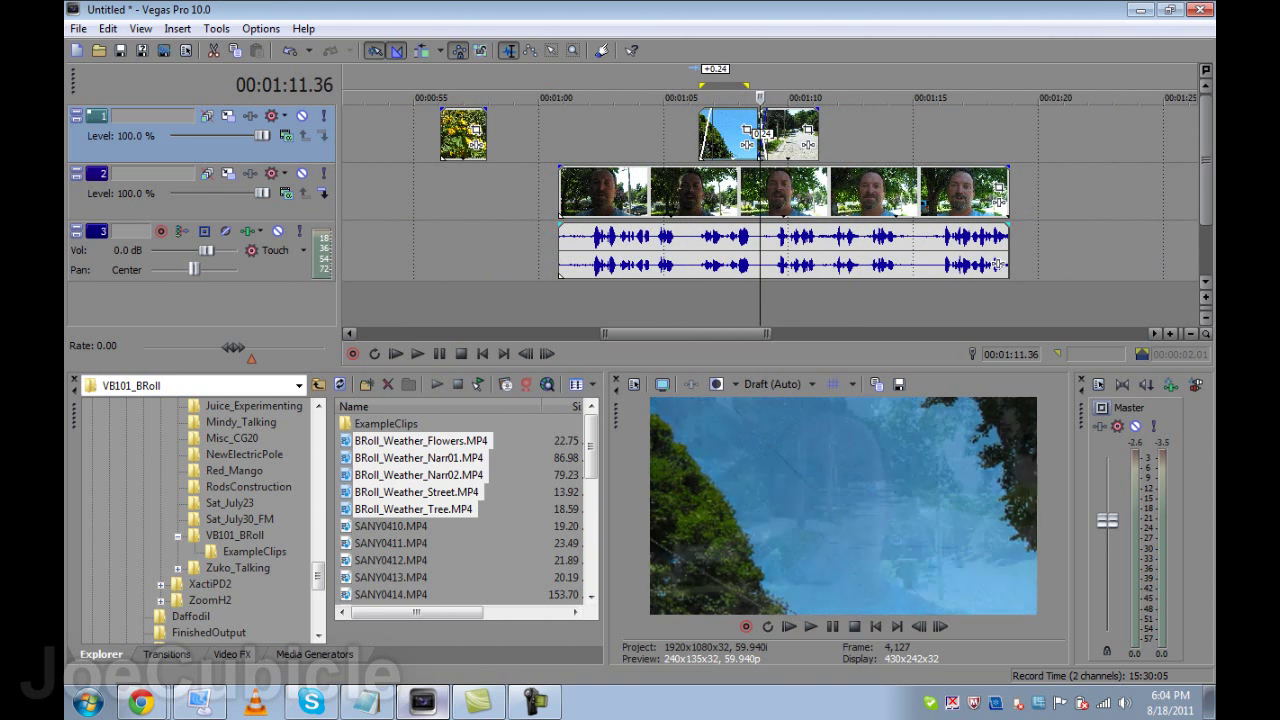
key("space")
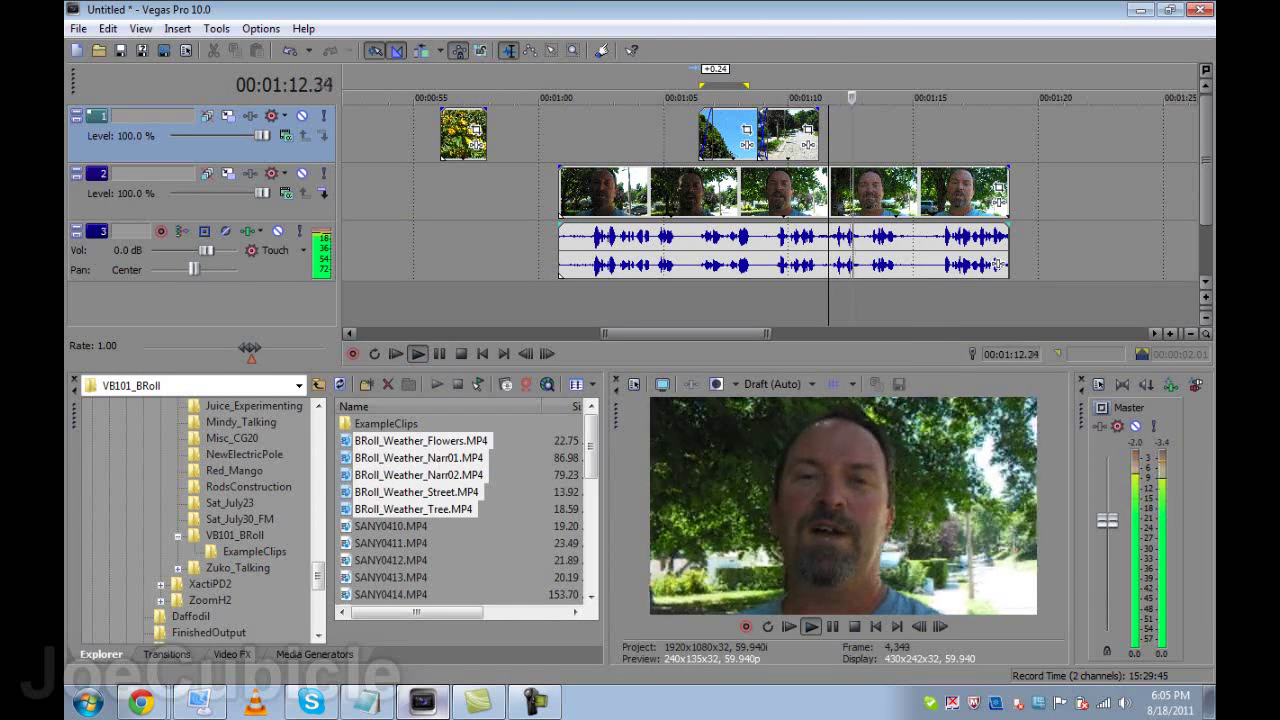
key("space")
left_click_drag(465, 135, 843, 135)
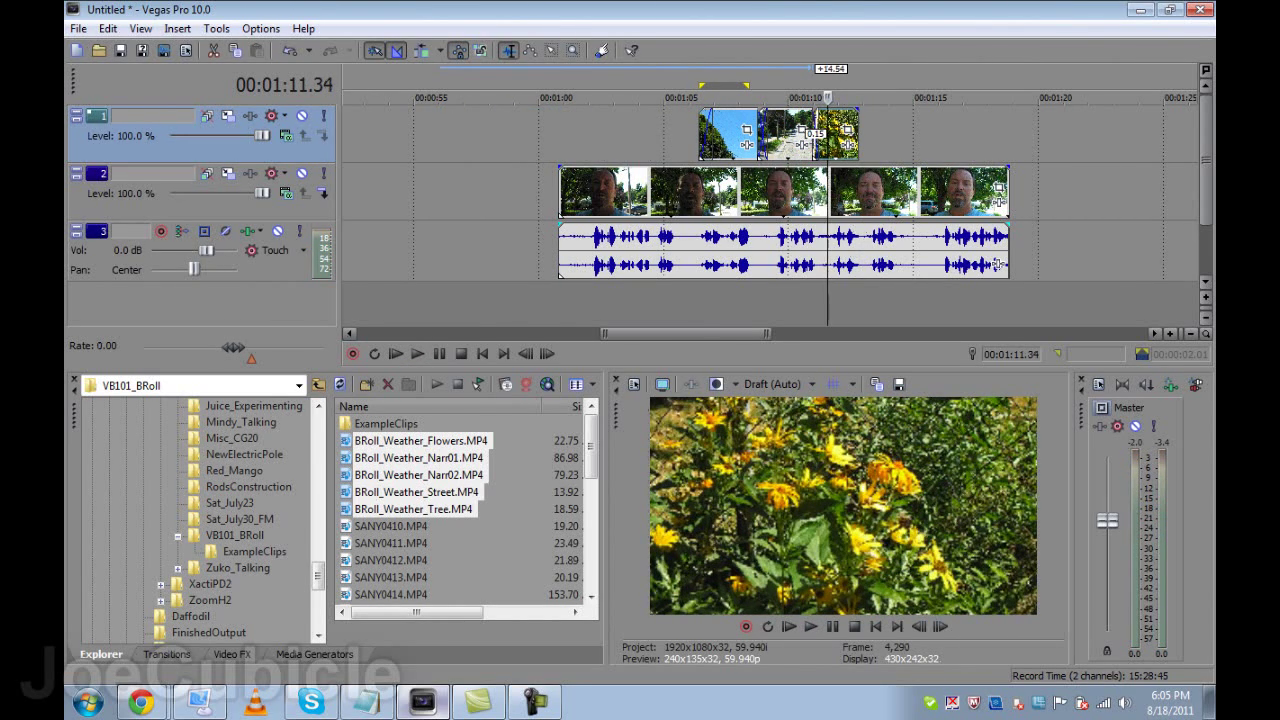
scroll(827, 135, "up", 8)
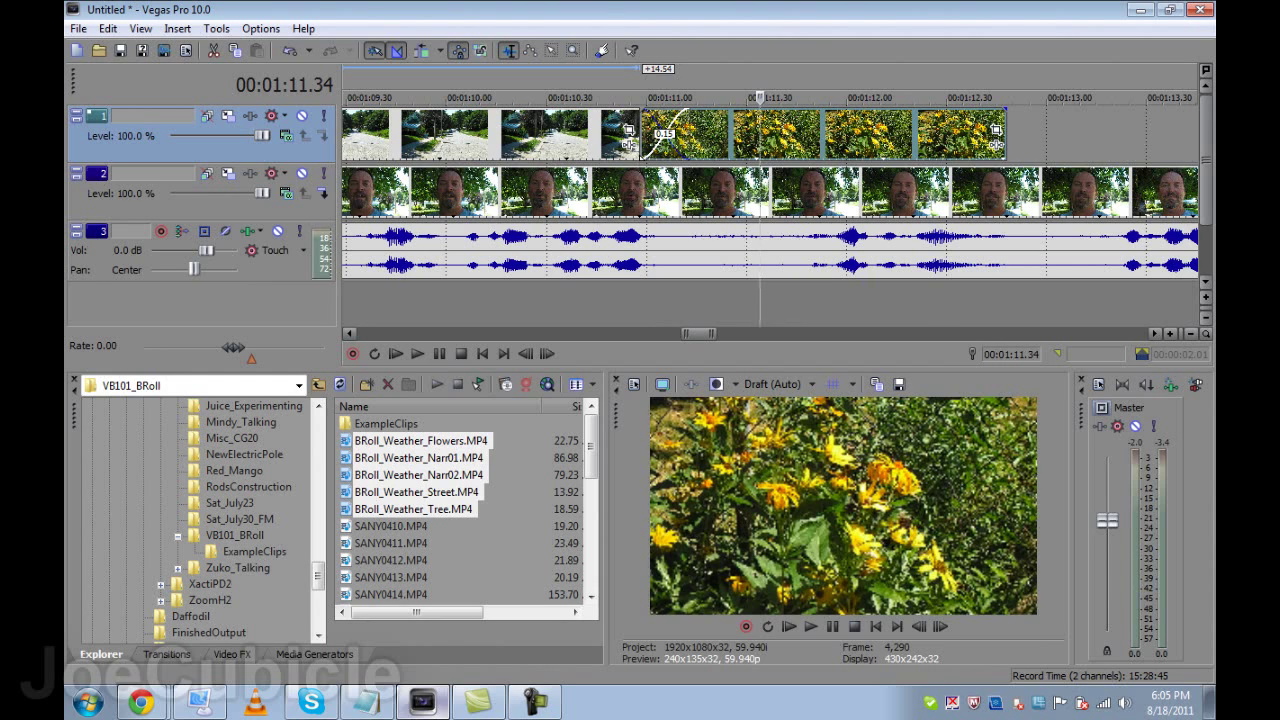
left_click_drag(770, 134, 754, 134)
scroll(754, 134, "down", 2)
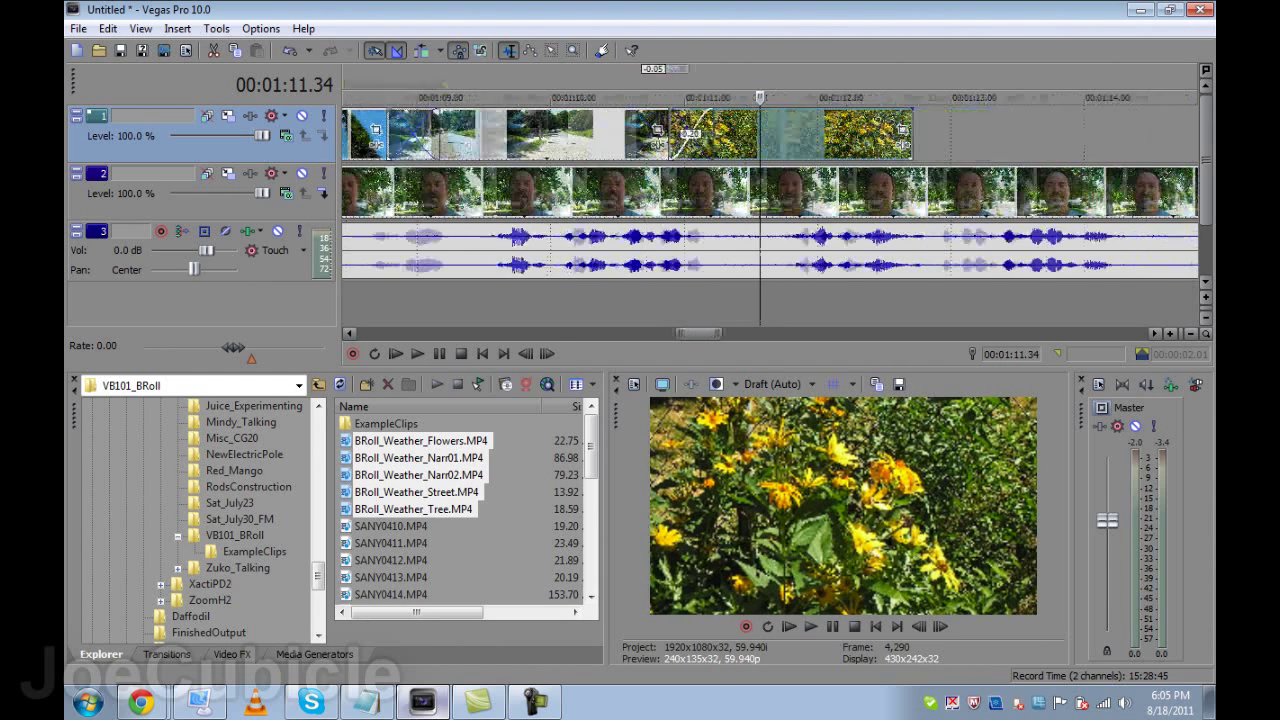
left_click_drag(870, 112, 836, 131)
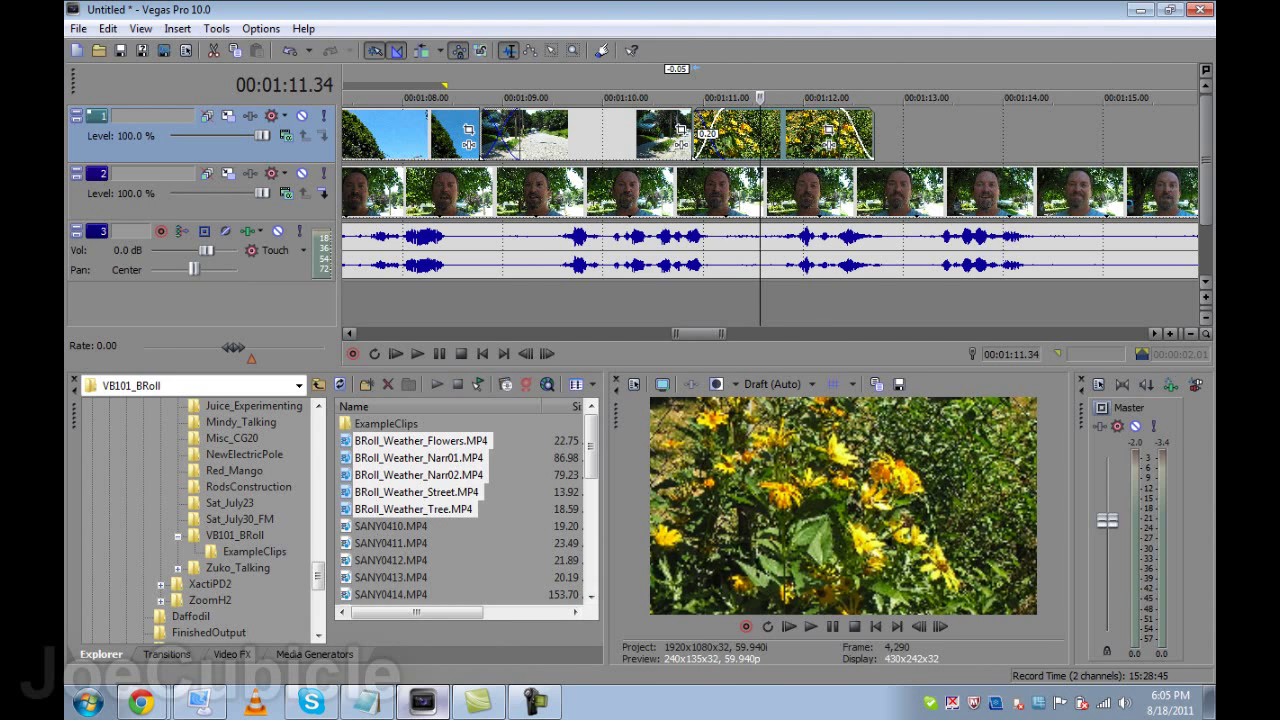
Trim the narration's start to about 00:01:01.16 and add fade-ins to its video and audio
scroll(870, 265, "down", 5)
left_click(674, 134)
scroll(674, 134, "up", 4)
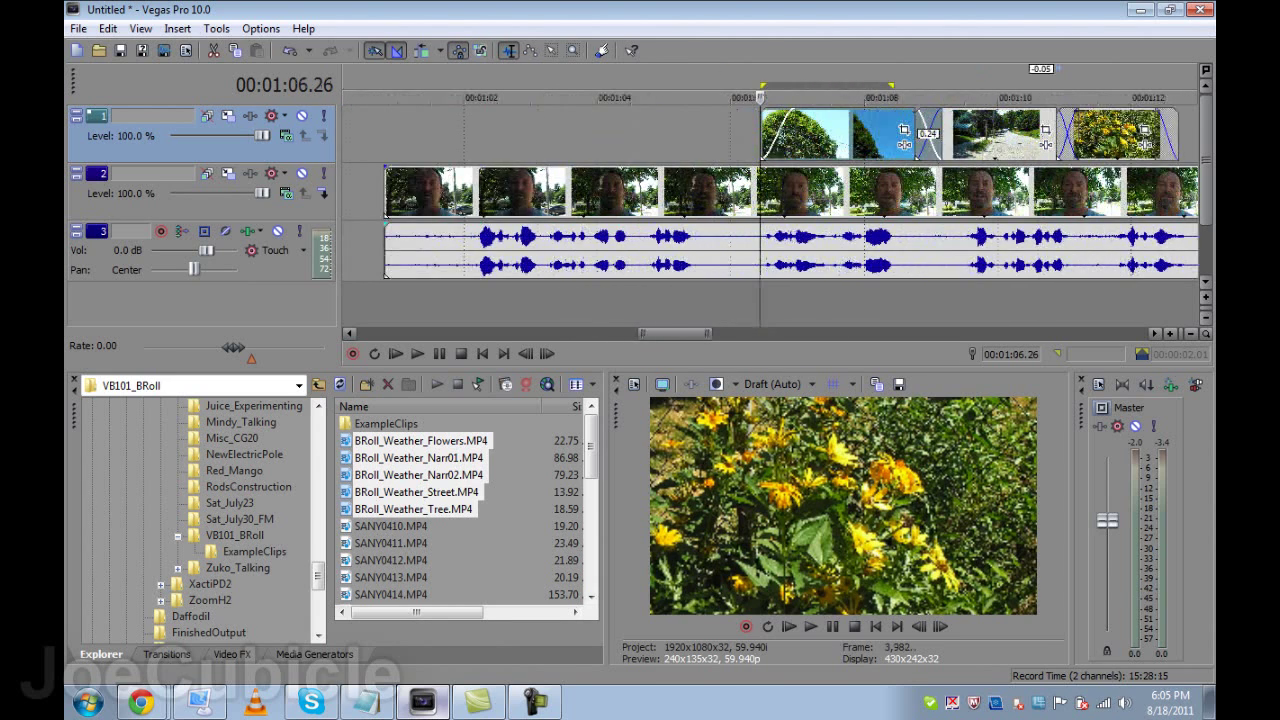
scroll(674, 134, "down", 3)
left_click_drag(620, 268, 643, 272)
left_click_drag(643, 168, 657, 168)
mouse_move(643, 226)
left_mouse_down()
mouse_move(663, 227)
mouse_move(631, 252)
left_mouse_up()
Play the narration's closing seconds and add fade-outs to the end of its video and audio
left_click(1068, 230)
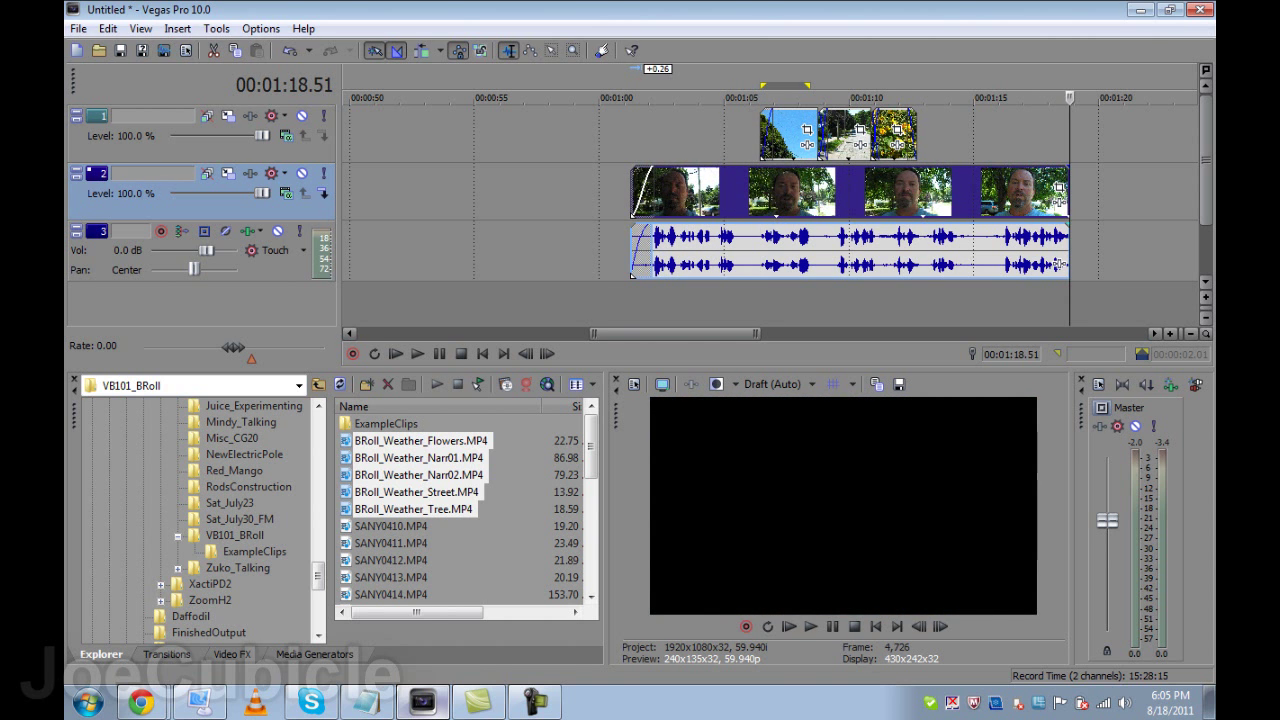
left_click(993, 137)
key("space")
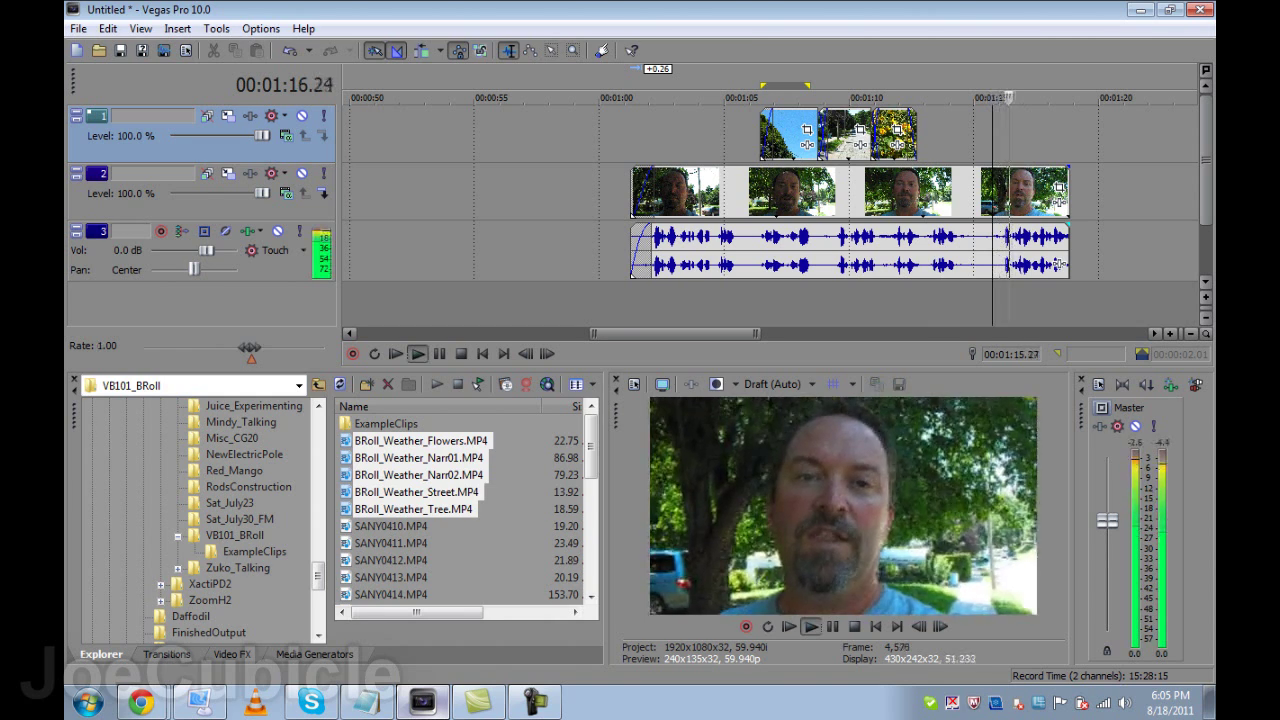
scroll(770, 193, "up", 3)
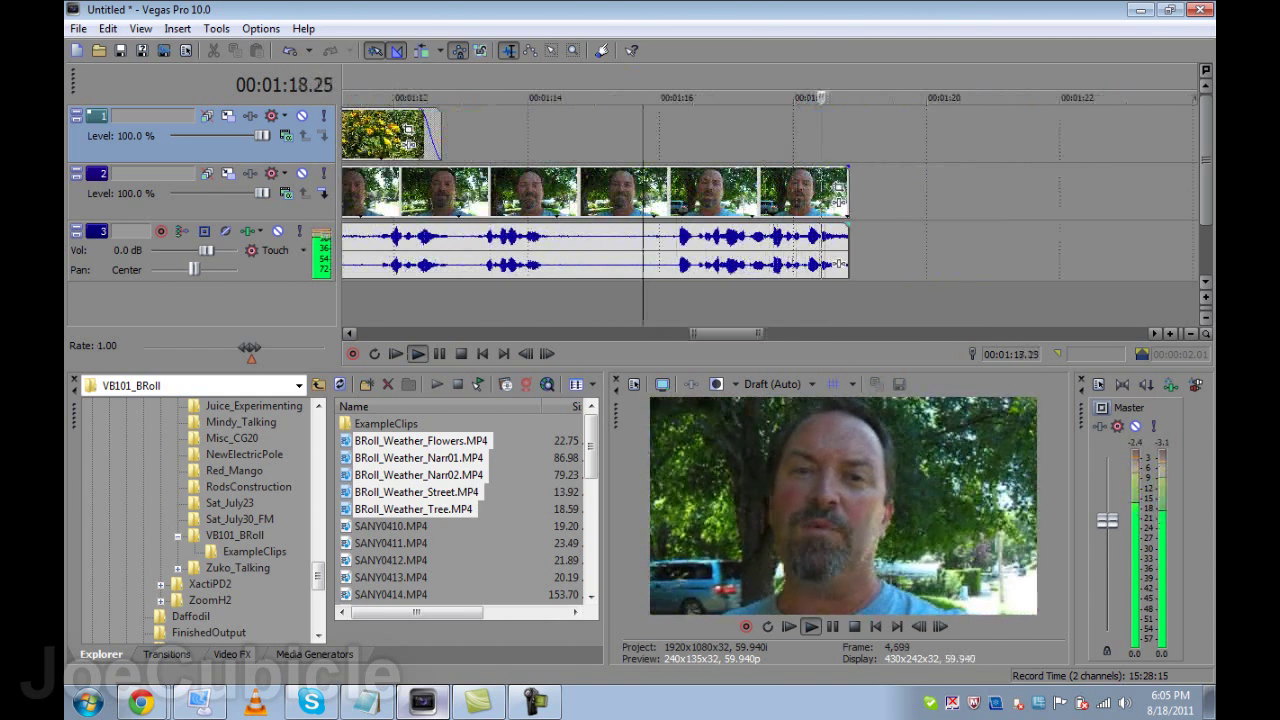
key("space")
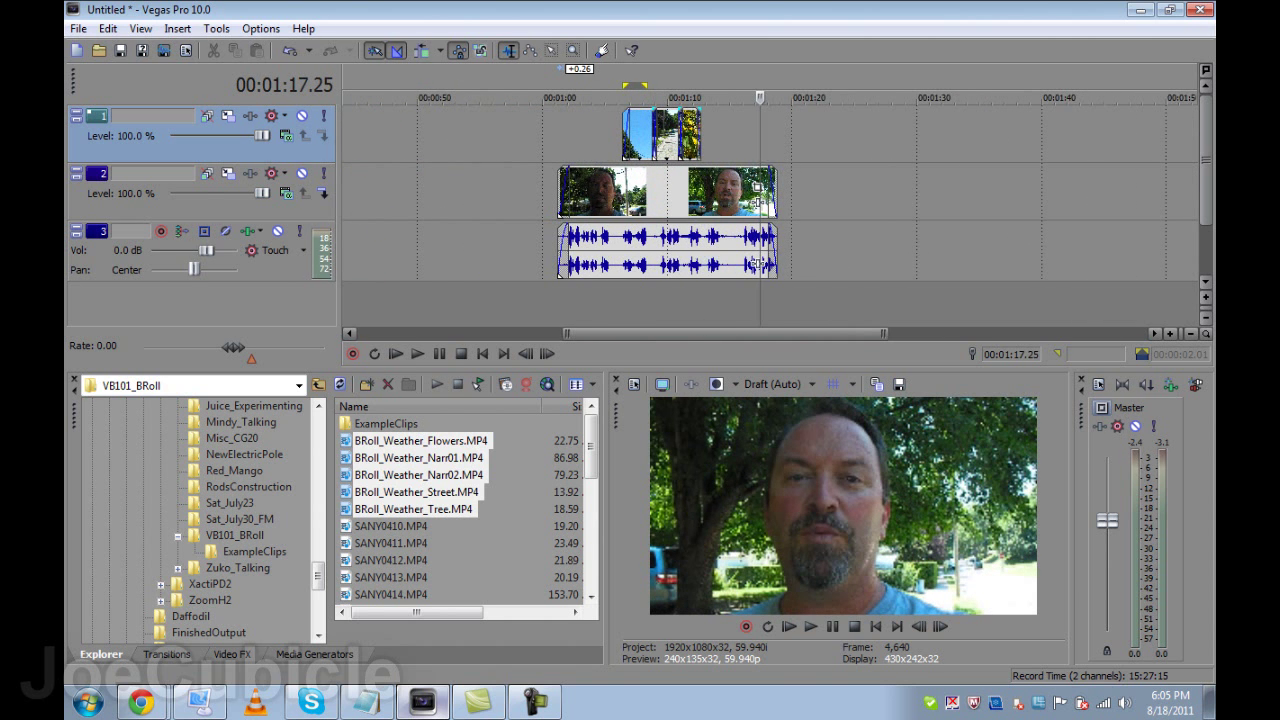
Select the time range of the whole sequence, from 00:01:01.16 to 00:01:18.51, and play it
left_click_drag(558, 301, 777, 301)
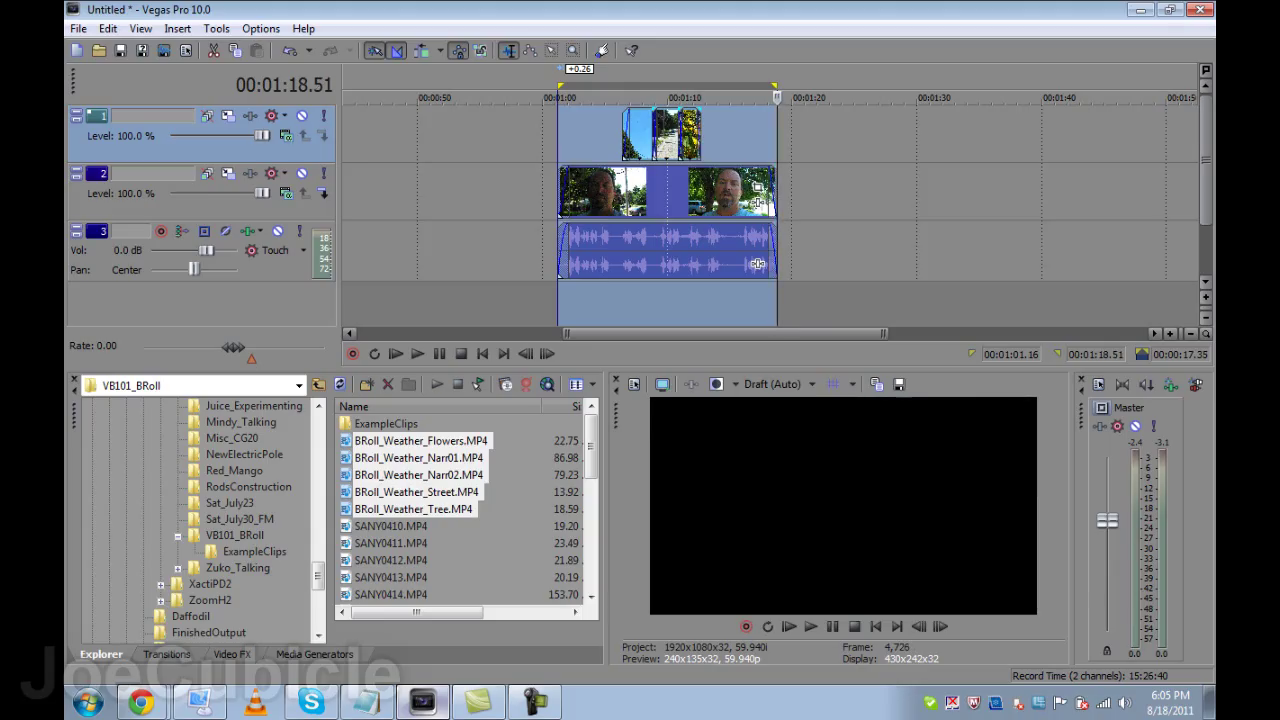
key("space")
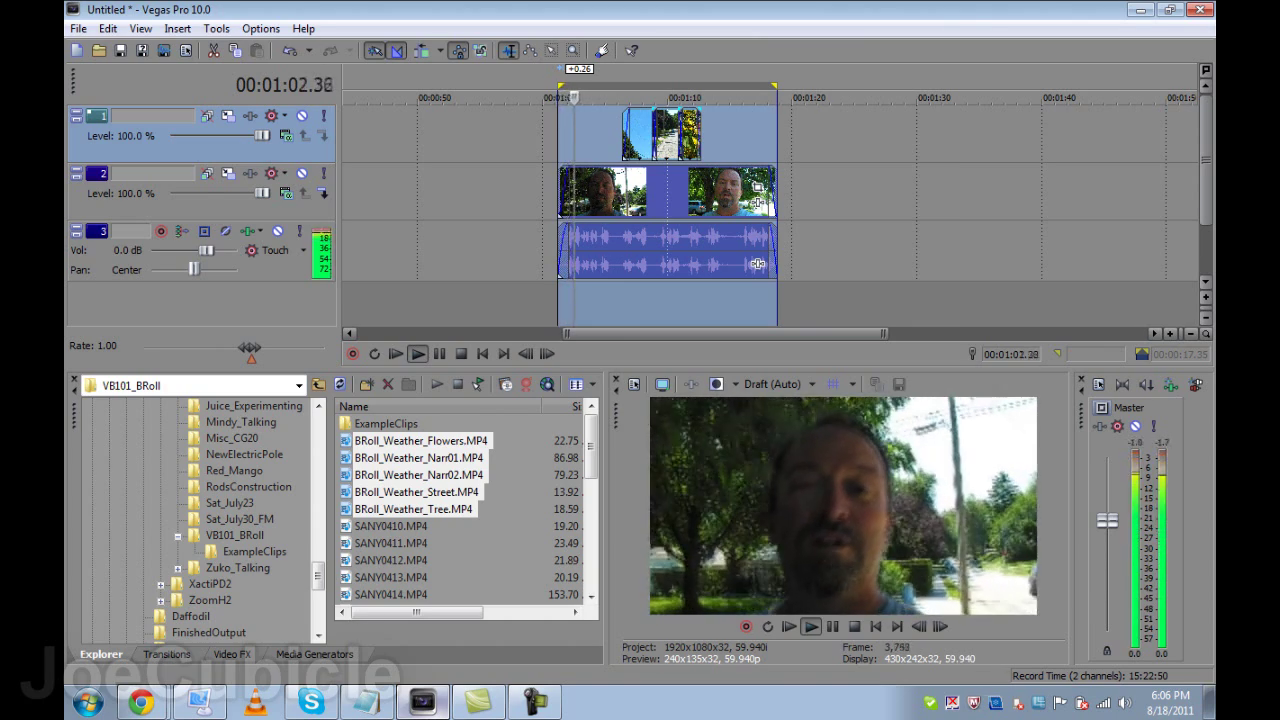